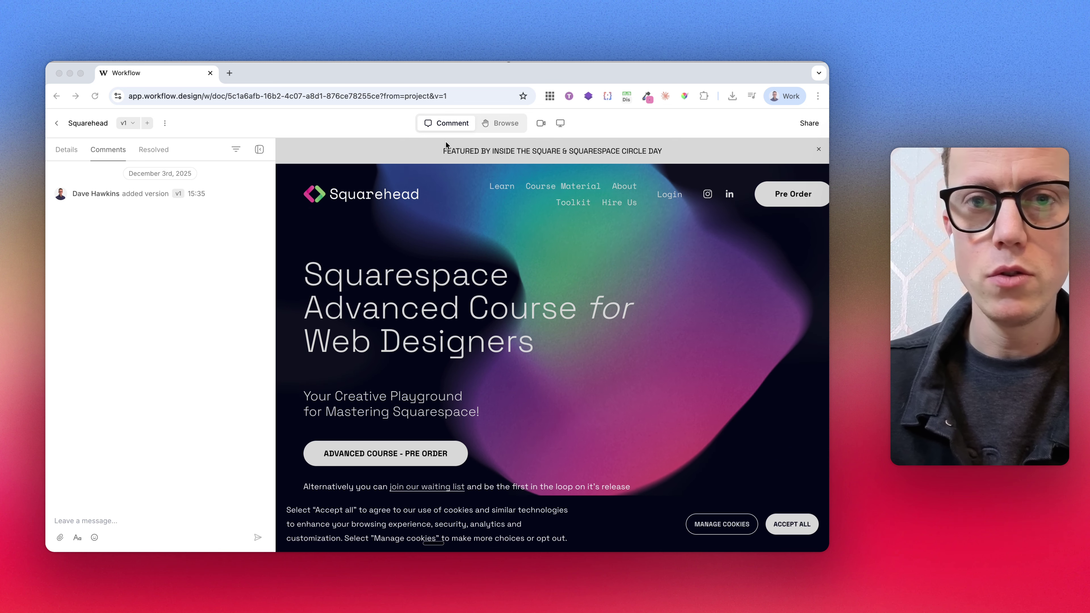
Step: Pin the comment “Make this text bigger” beside the “Squarespace Advanced Course for Web Designers” heading and check its pin
{"action": "left_click", "coordinate": [522, 279]}
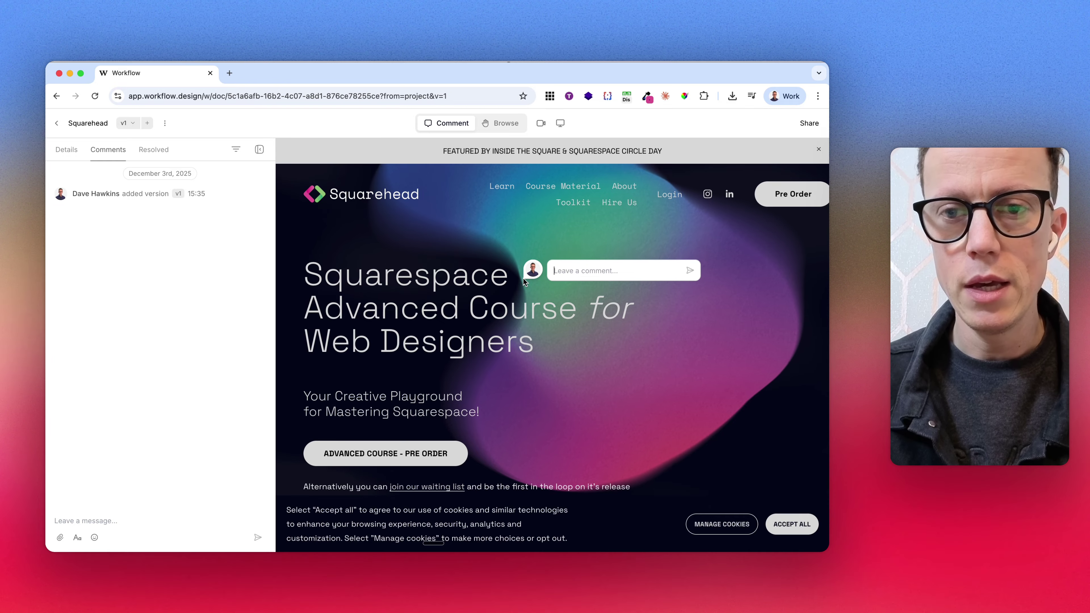
{"action": "left_click", "coordinate": [595, 270]}
{"action": "type", "text": "Make"}
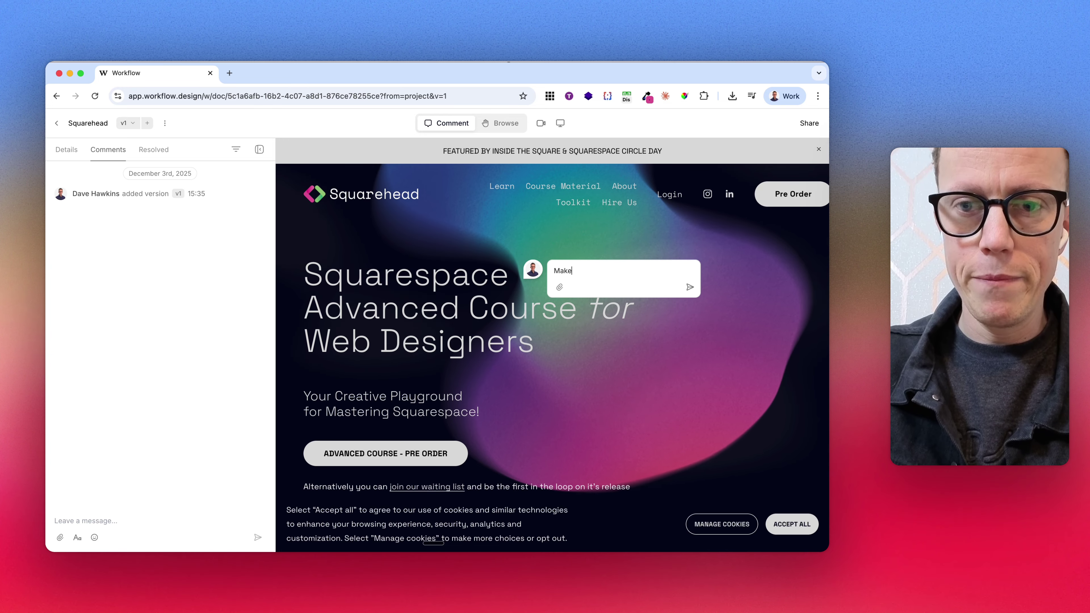
{"action": "type", "text": " this text"}
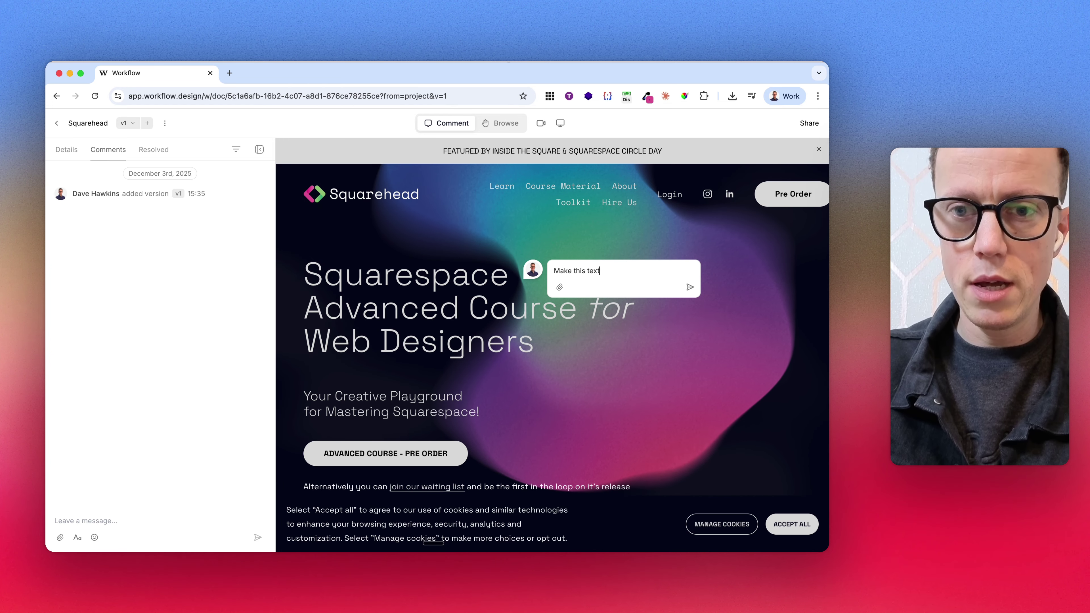
{"action": "type", "text": " bigger"}
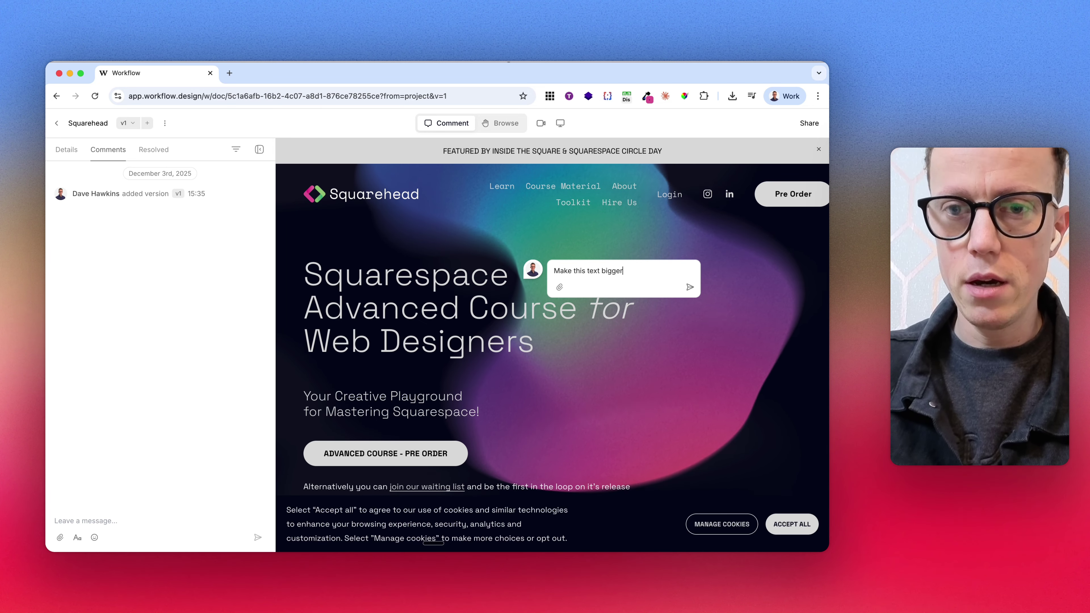
{"action": "left_click", "coordinate": [690, 287]}
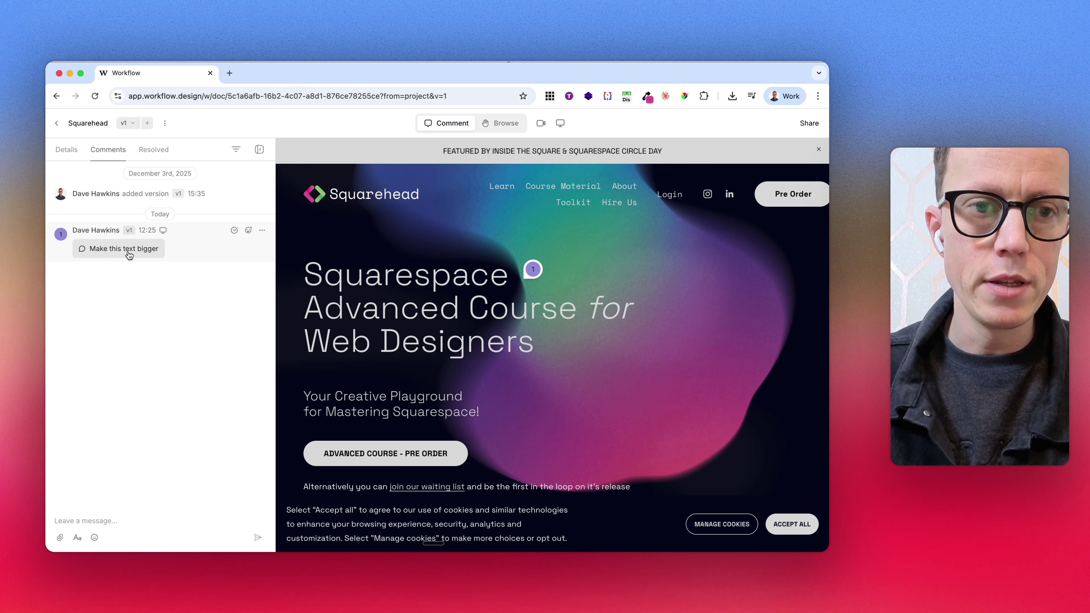
{"action": "mouse_move", "coordinate": [534, 273]}
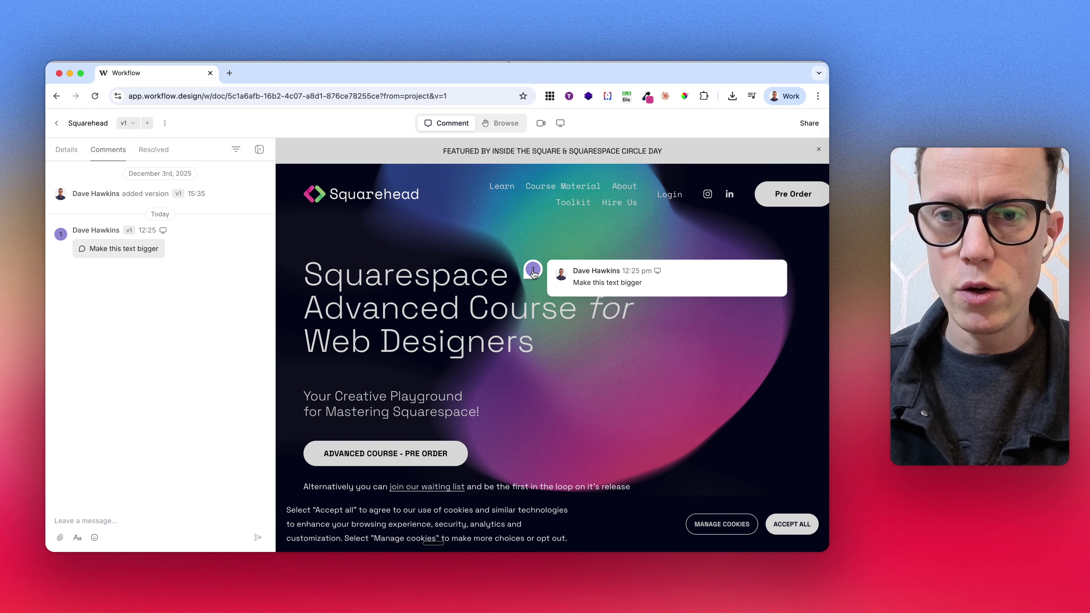
Step: Pin the comment “Change the text to be “Advanced Course”” beside the Advanced Course - Pre Order button
{"action": "scroll", "coordinate": [508, 327], "scroll_direction": "down", "scroll_amount": 5}
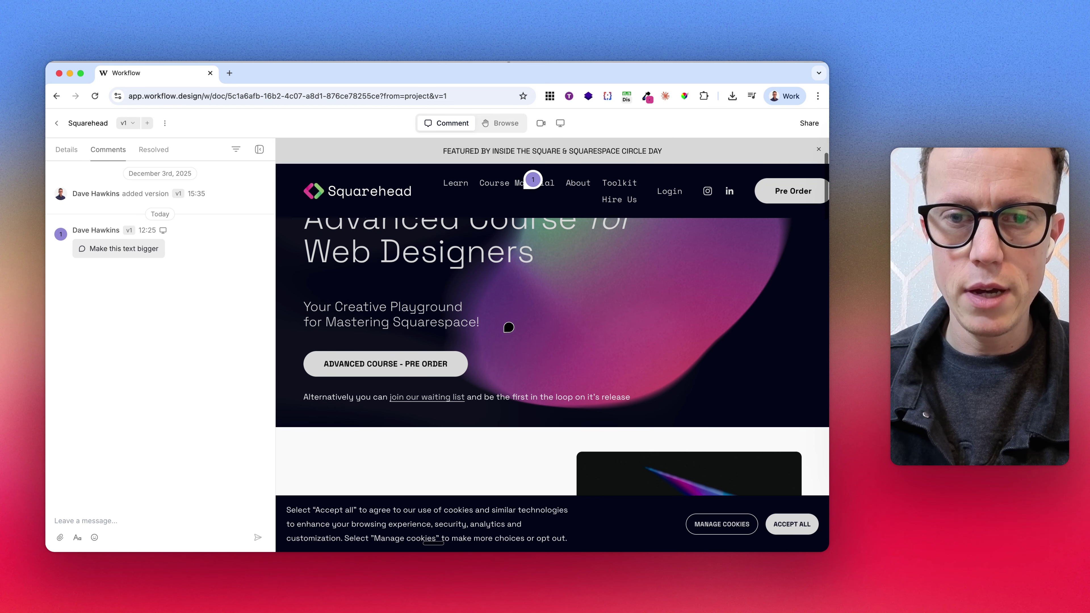
{"action": "left_click", "coordinate": [478, 357]}
{"action": "type", "text": "Change"}
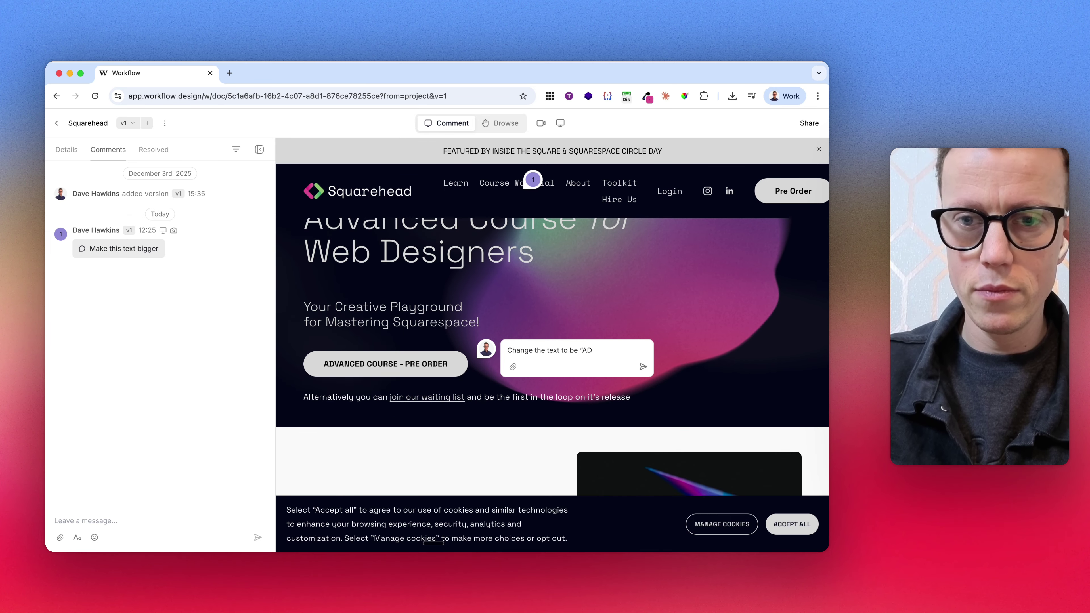
{"action": "type", "text": "the text to be “Advanced Co"}
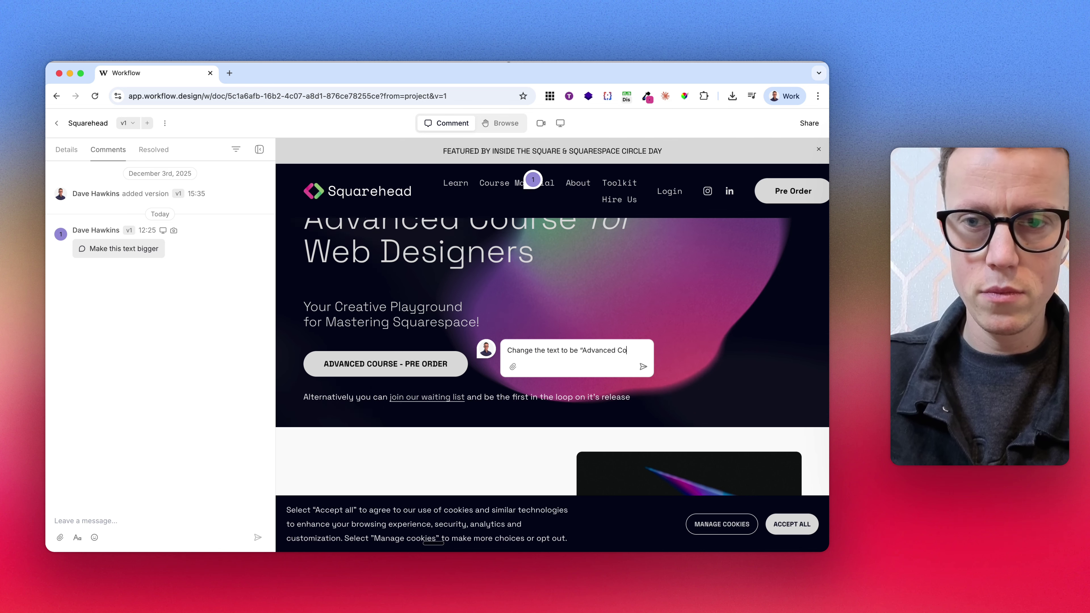
{"action": "type", "text": "urse”"}
{"action": "key", "text": "Return"}
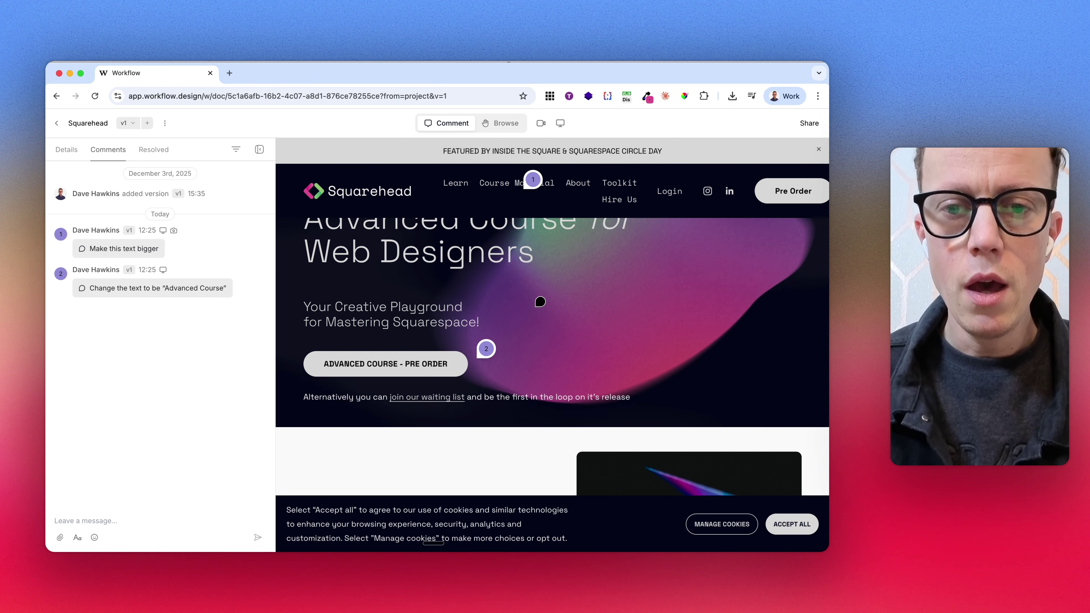
Step: Navigate to the site's Learn page in browse mode and return to comment mode
{"action": "scroll", "coordinate": [541, 301], "scroll_direction": "up", "scroll_amount": 3}
{"action": "mouse_move", "coordinate": [530, 270]}
{"action": "left_click", "coordinate": [501, 123]}
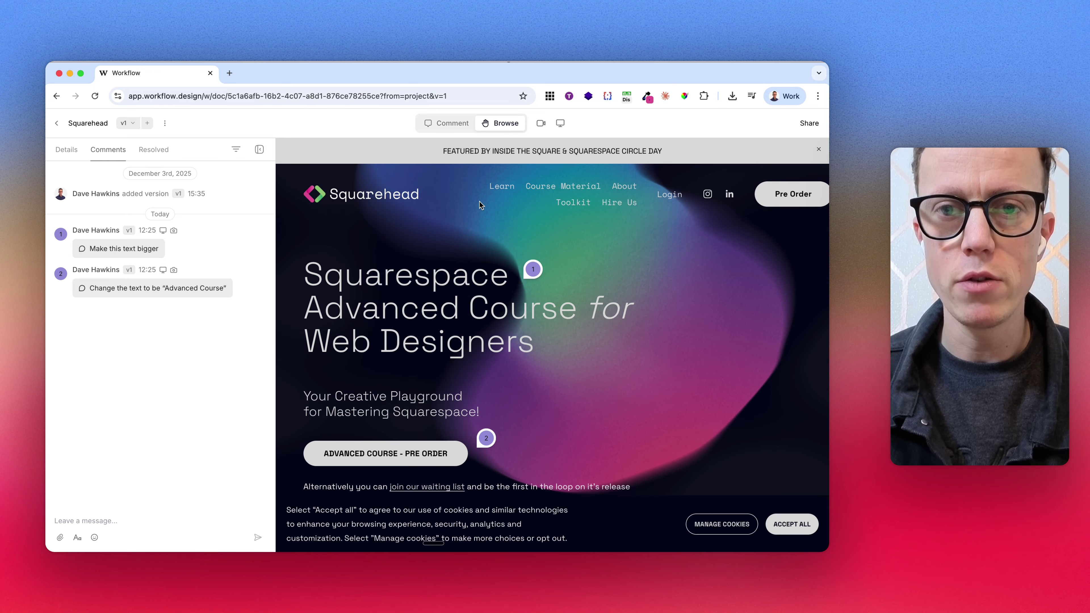
{"action": "left_click", "coordinate": [505, 189]}
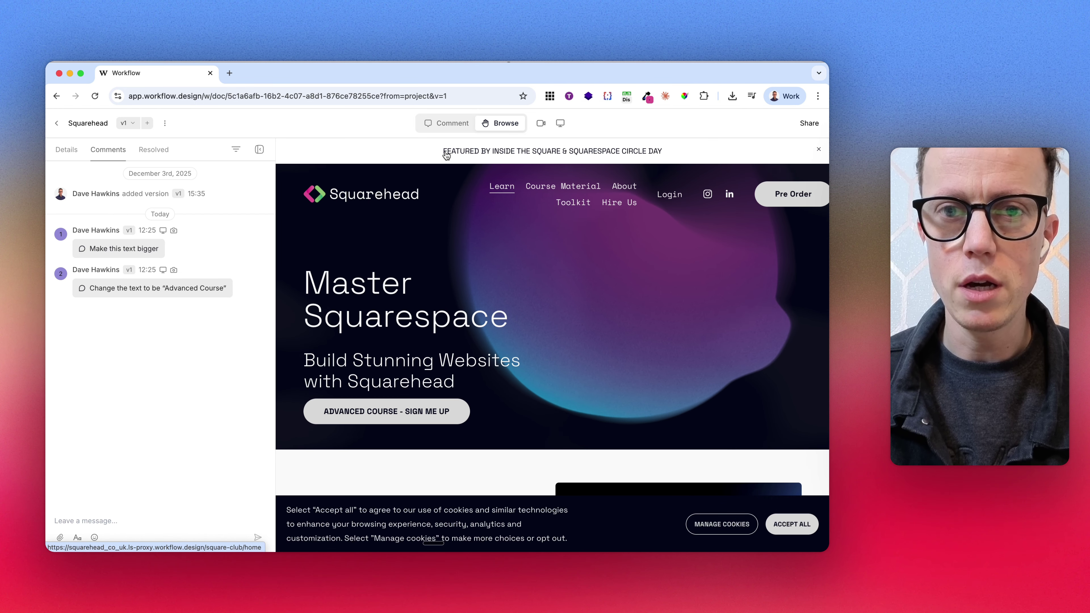
{"action": "left_click", "coordinate": [447, 123]}
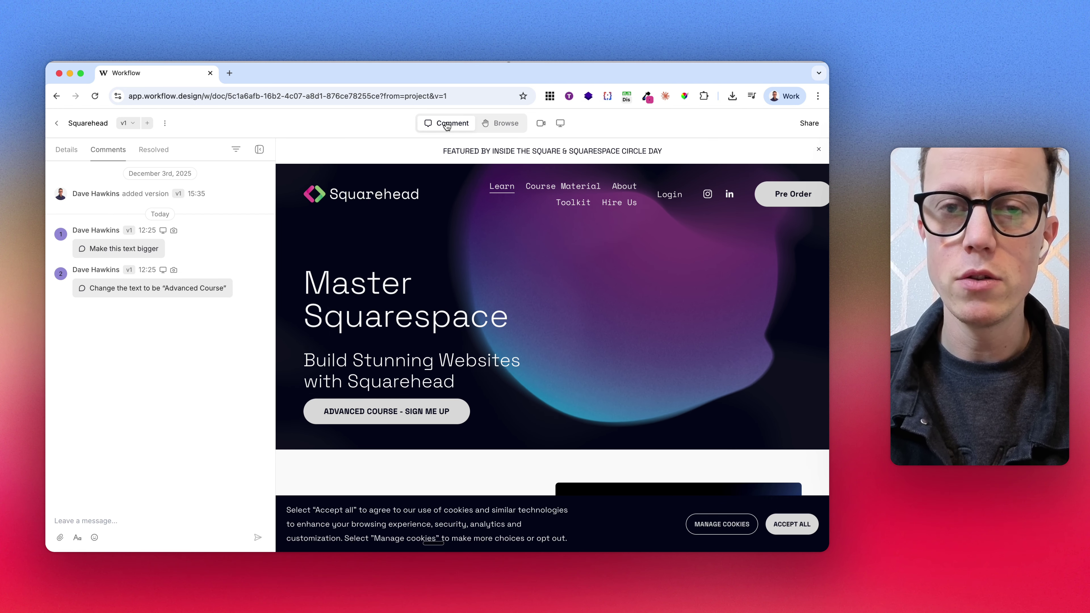
Step: Post the comment “Put on one line” beside the “Master Squarespace” heading, collapsing the comments sidebar before submitting it
{"action": "left_click", "coordinate": [443, 291]}
{"action": "type", "text": "Put on one line"}
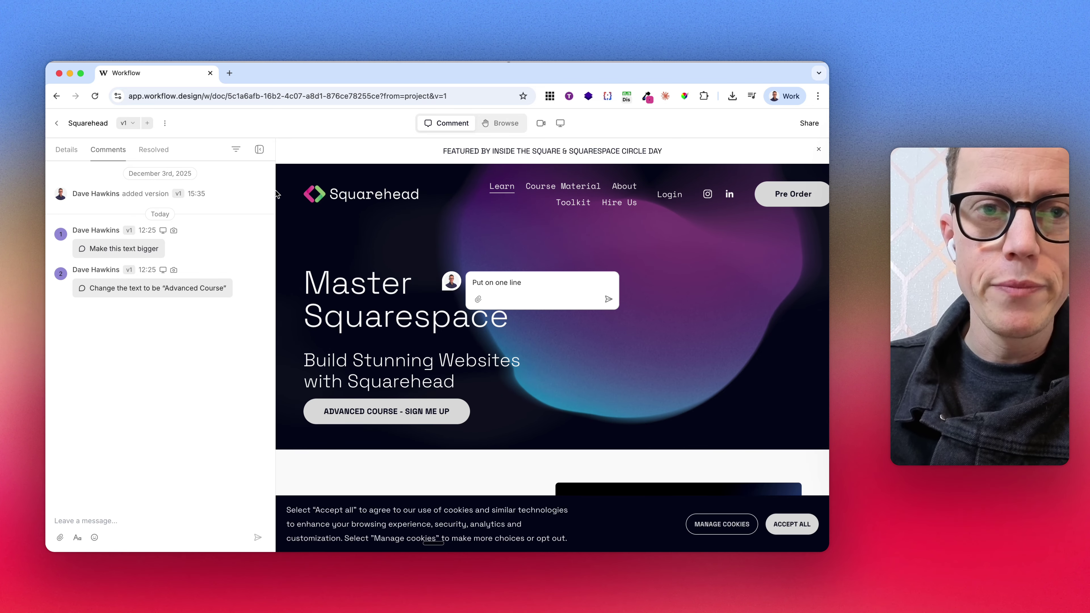
{"action": "left_click", "coordinate": [258, 151]}
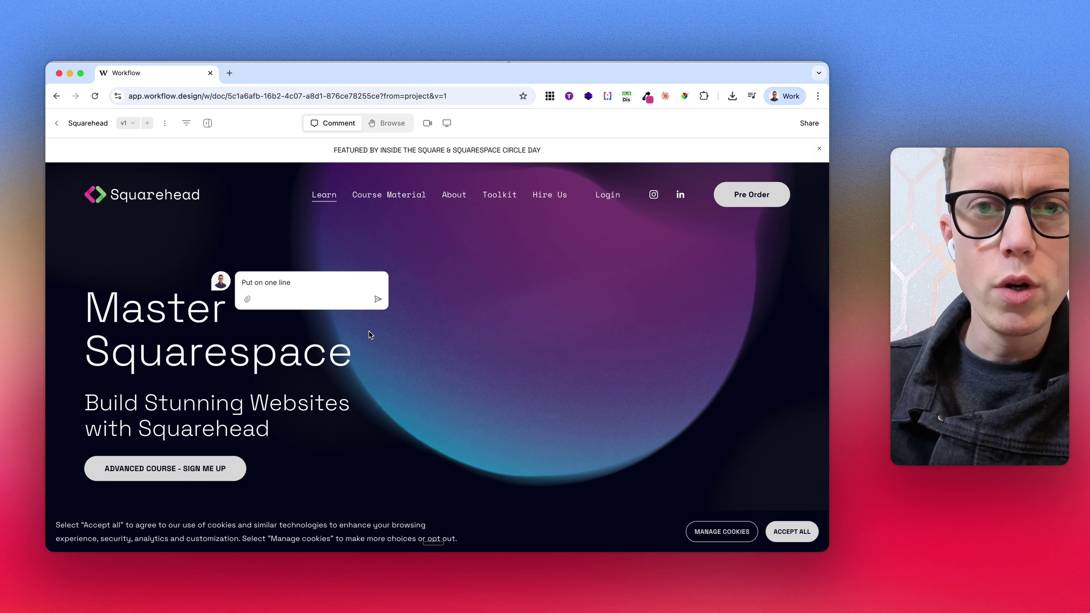
{"action": "left_click", "coordinate": [379, 300]}
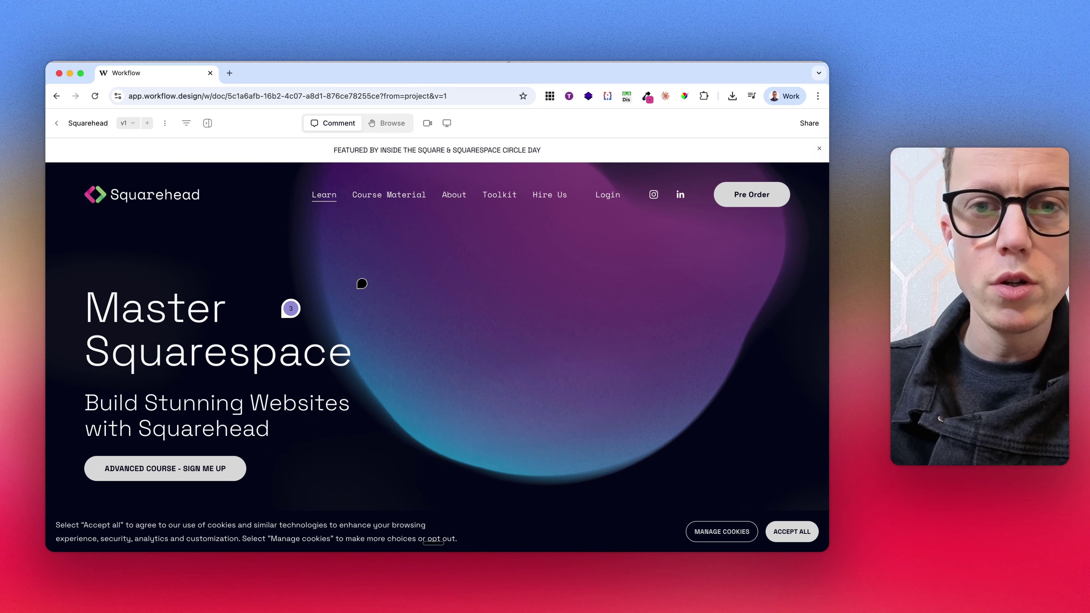
Step: Switch the preview to mobile size and pin the comment “Make changes to mobile font size” above the “Learn from my mistakes” heading
{"action": "left_click", "coordinate": [447, 124]}
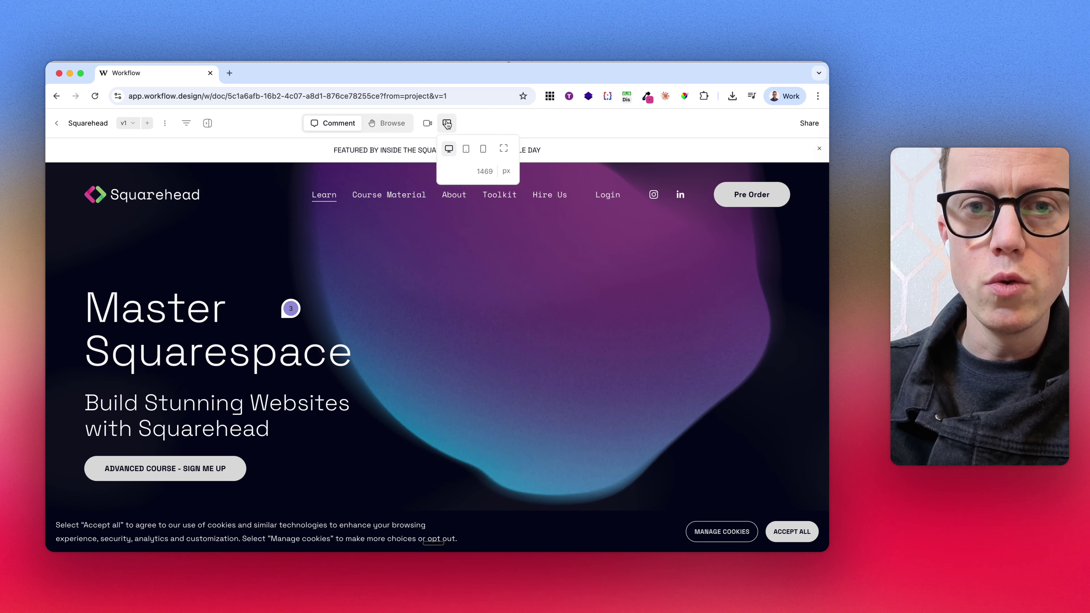
{"action": "left_click", "coordinate": [483, 150]}
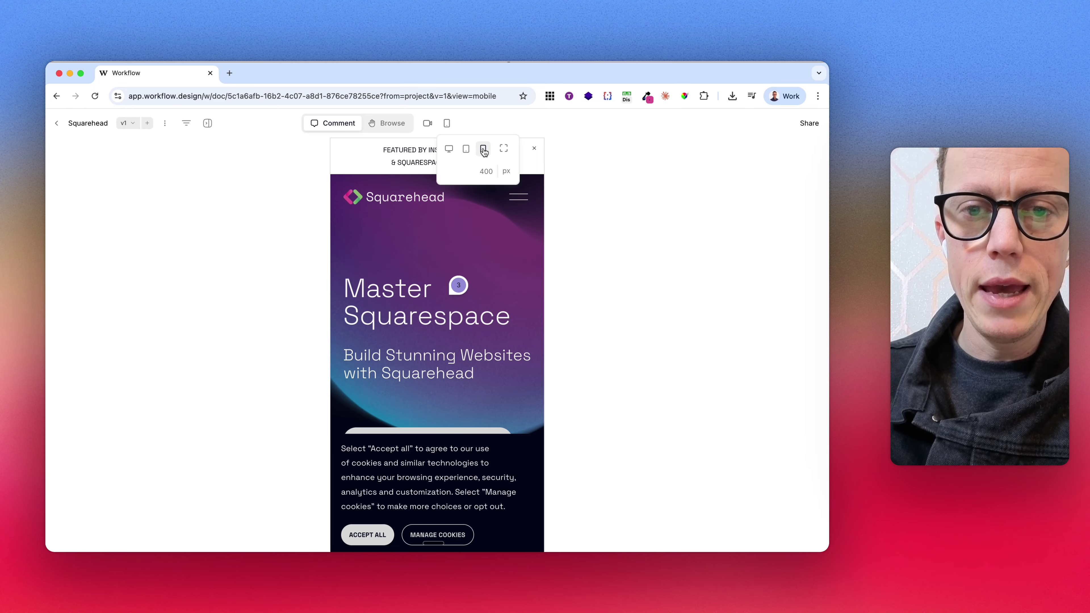
{"action": "scroll", "coordinate": [415, 259], "scroll_direction": "down", "scroll_amount": 5}
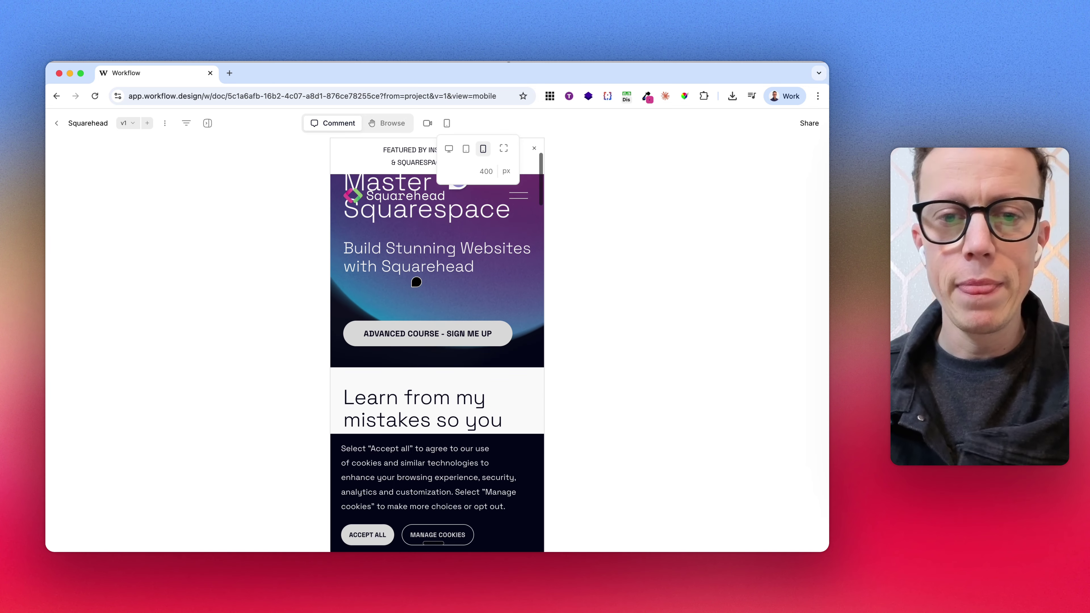
{"action": "scroll", "coordinate": [396, 299], "scroll_direction": "down", "scroll_amount": 2}
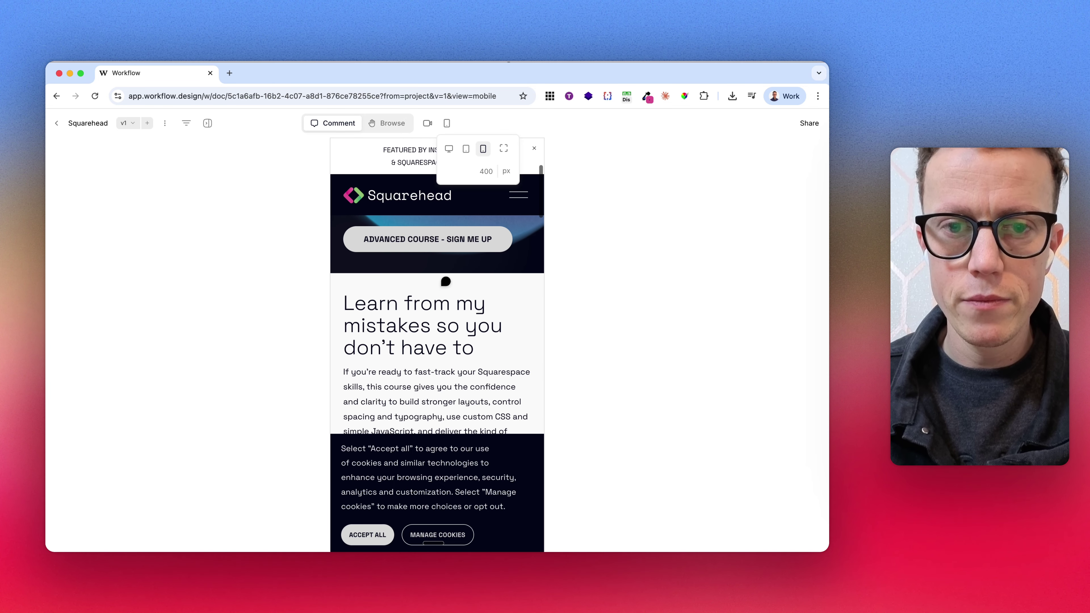
{"action": "scroll", "coordinate": [439, 283], "scroll_direction": "down", "scroll_amount": 8}
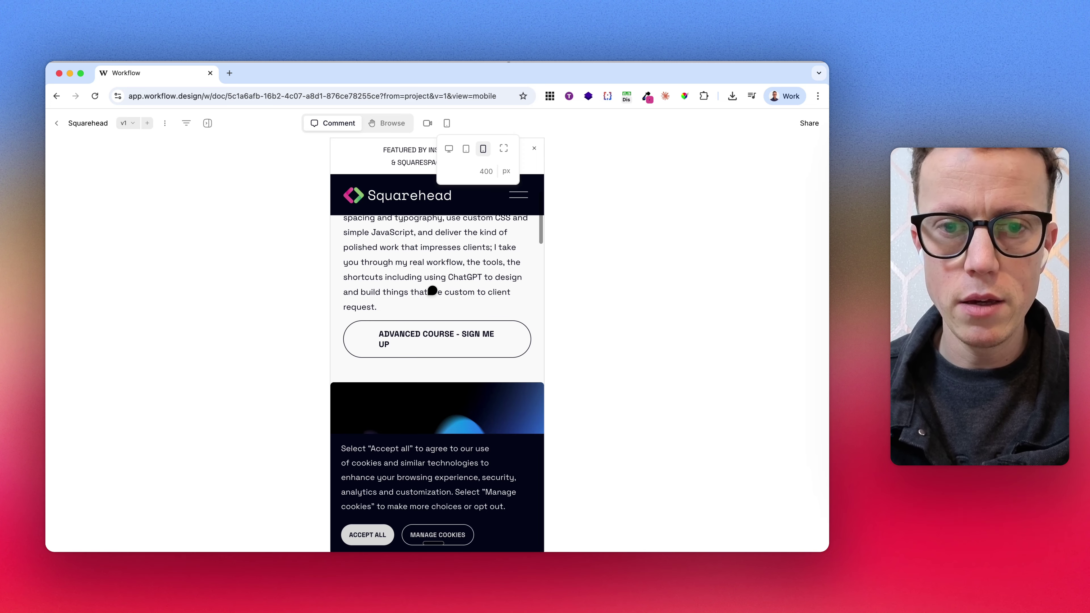
{"action": "scroll", "coordinate": [415, 304], "scroll_direction": "up", "scroll_amount": 5}
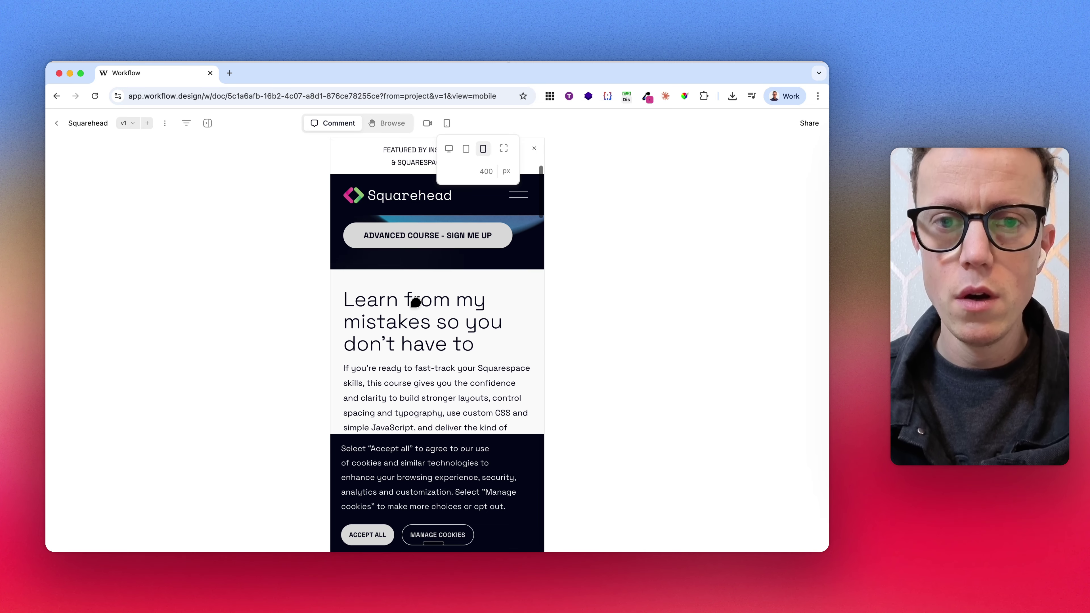
{"action": "left_click", "coordinate": [473, 293]}
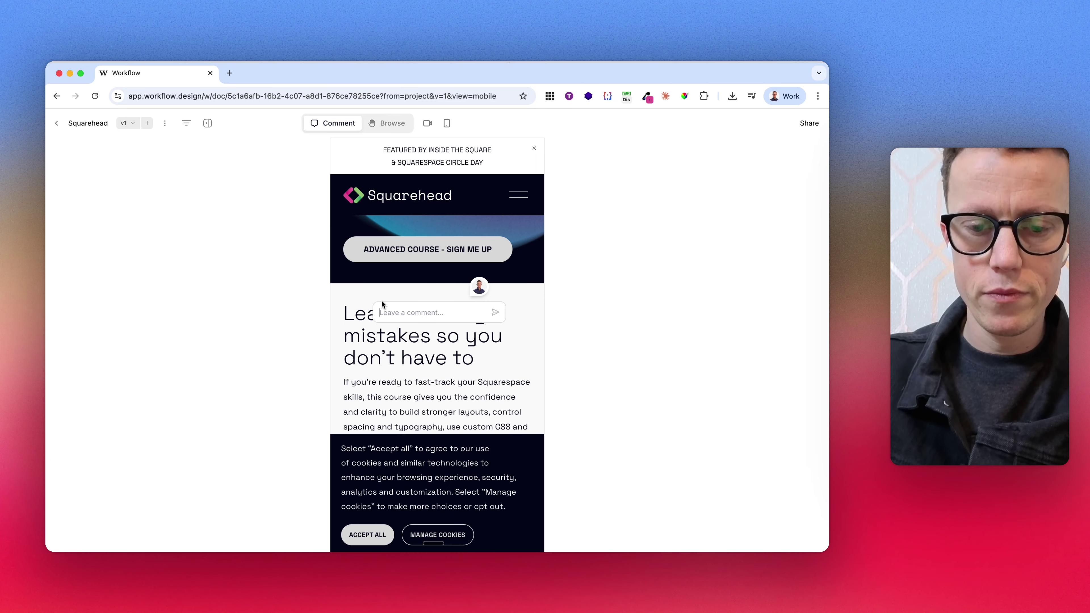
{"action": "type", "text": "Make changes to mobile font size"}
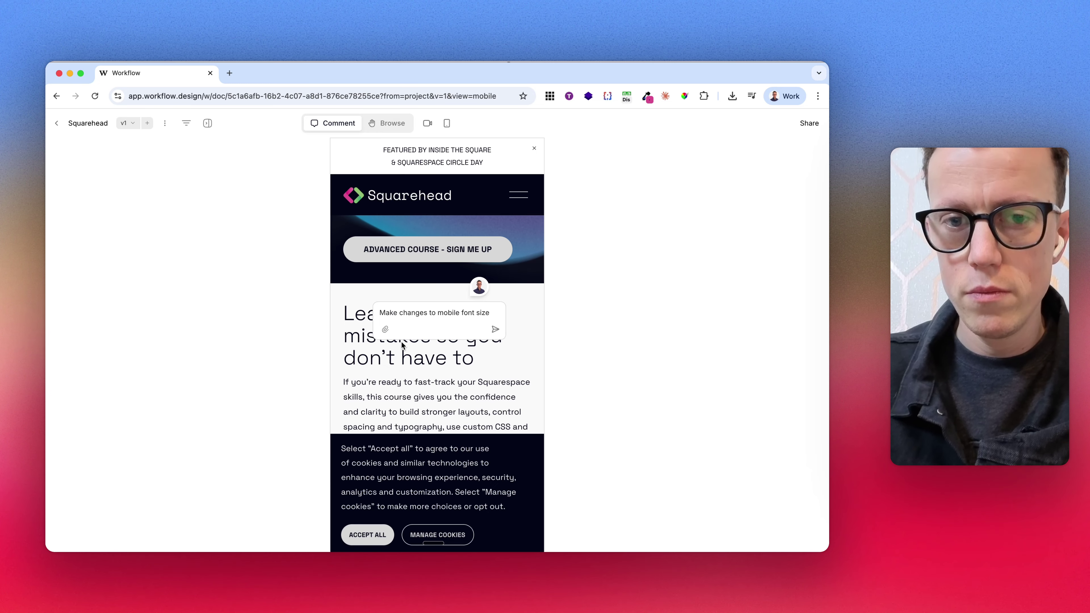
{"action": "left_click", "coordinate": [495, 331]}
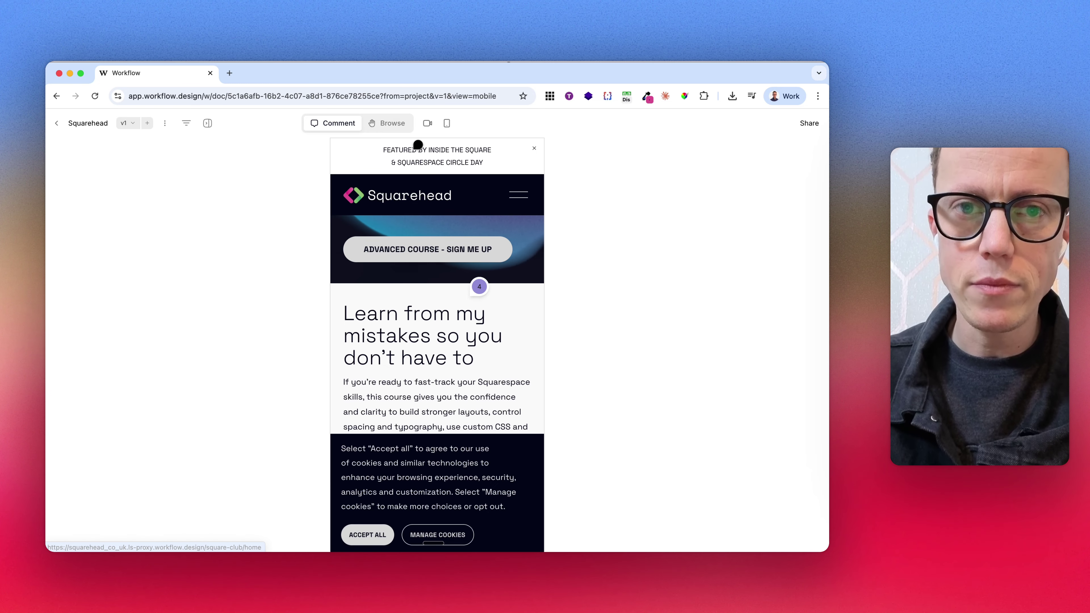
Step: Return the preview to desktop size and reopen the comments sidebar
{"action": "left_click", "coordinate": [447, 123]}
{"action": "left_click", "coordinate": [447, 150]}
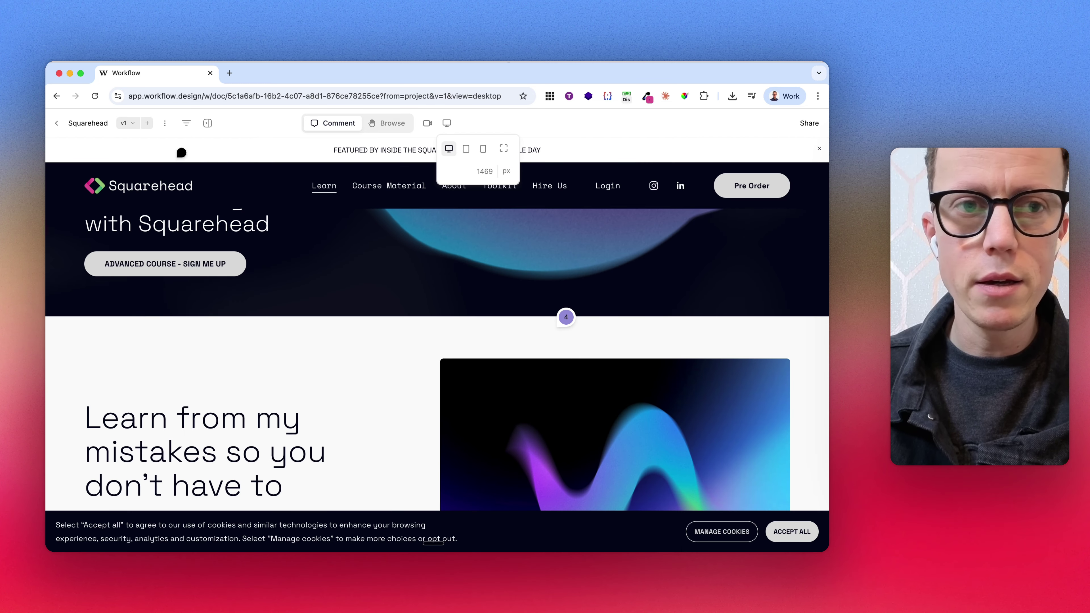
{"action": "left_click", "coordinate": [207, 123]}
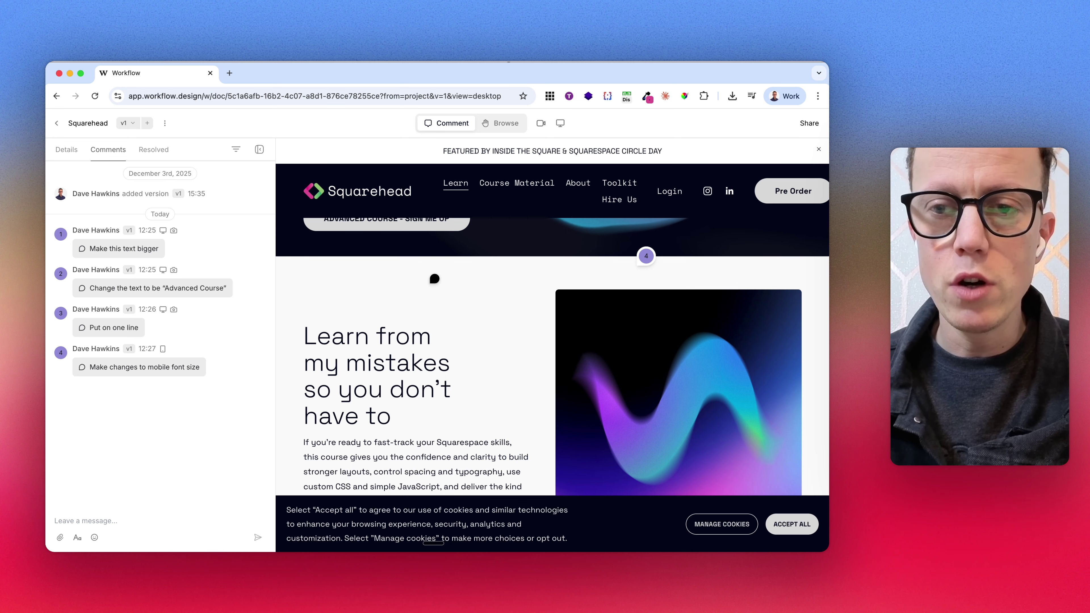
Step: Inspect the device details of the comments and view the screenshot attached to the “Make changes to mobile font size” comment
{"action": "scroll", "coordinate": [420, 314], "scroll_direction": "up", "scroll_amount": 5}
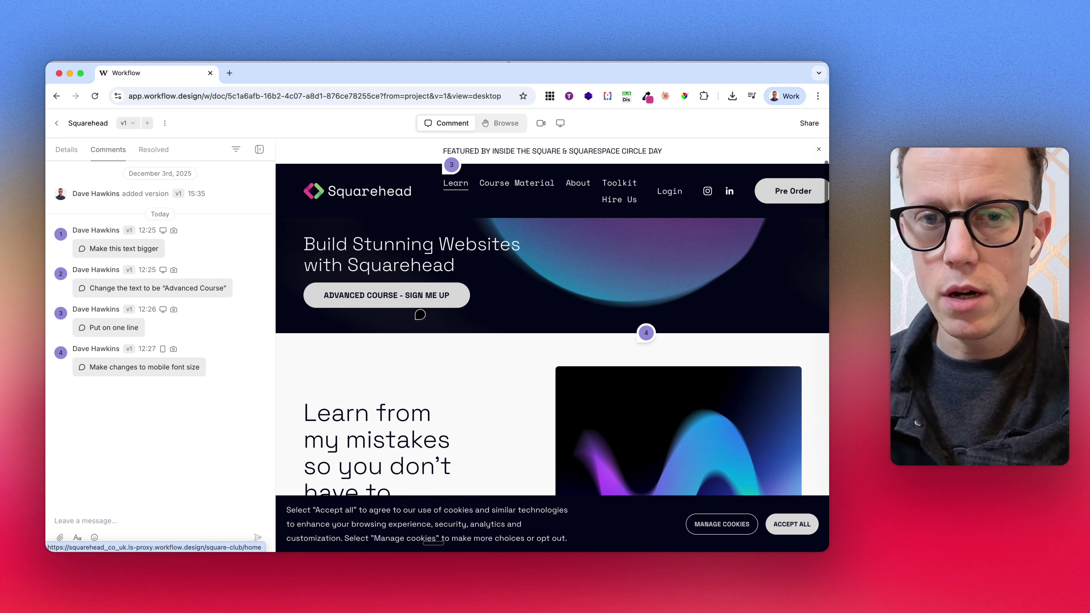
{"action": "mouse_move", "coordinate": [449, 283]}
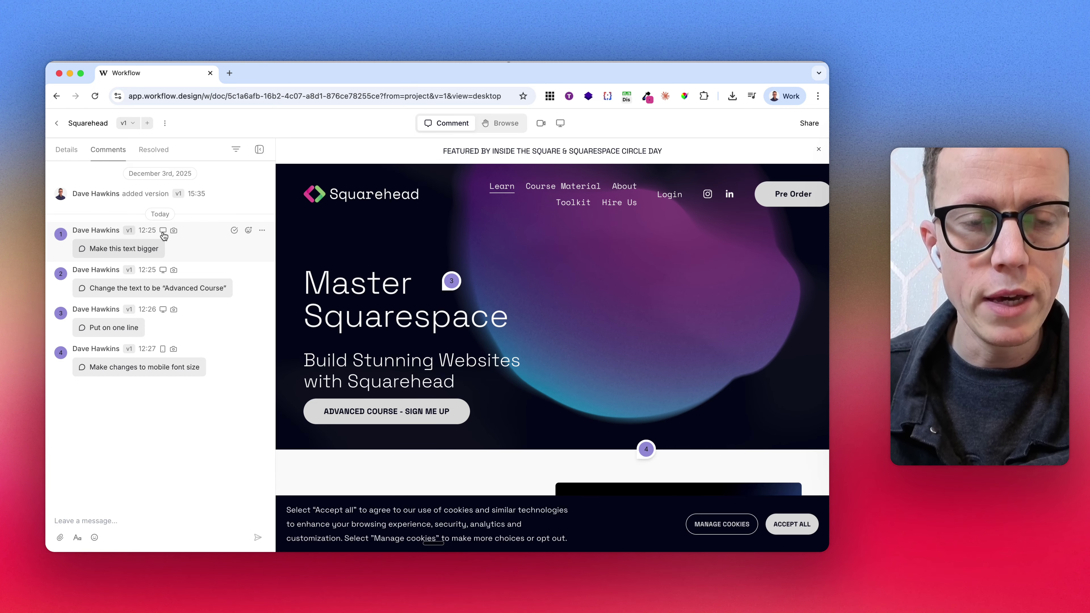
{"action": "mouse_move", "coordinate": [163, 237]}
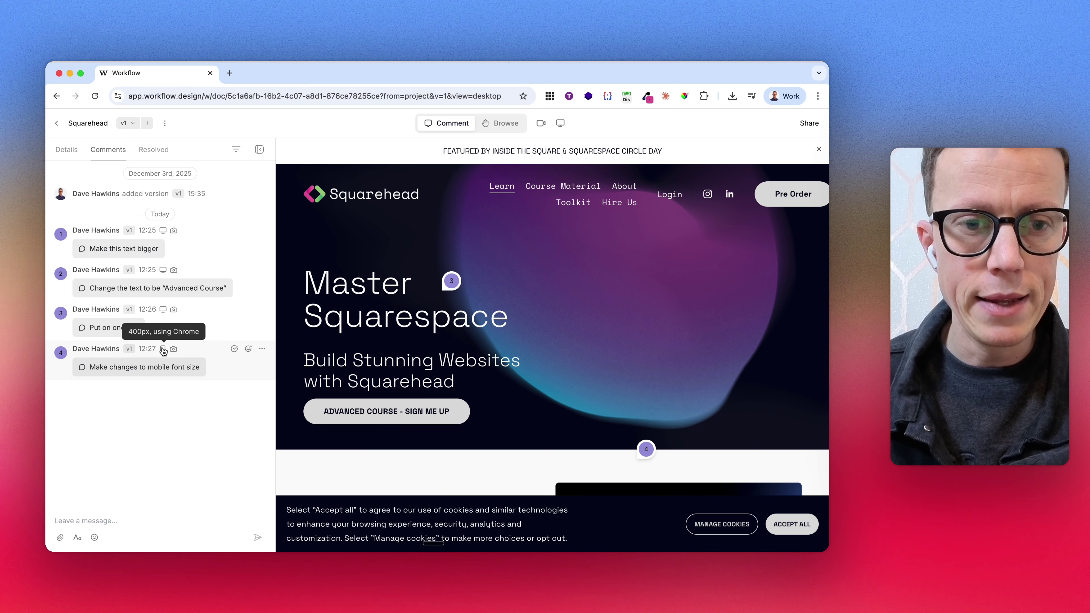
{"action": "scroll", "coordinate": [163, 359], "scroll_direction": "up", "scroll_amount": 5}
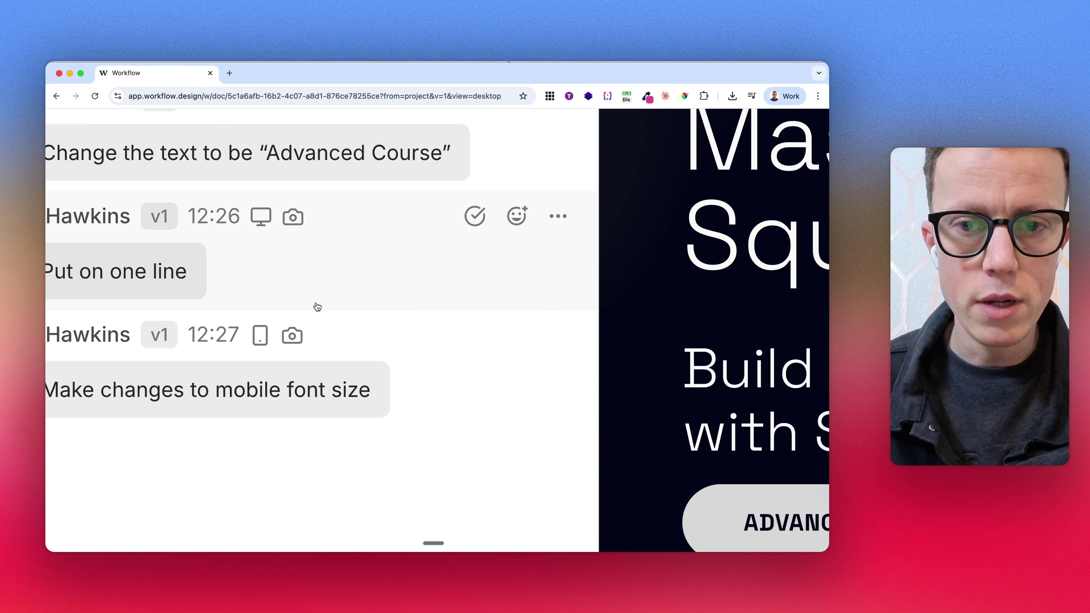
{"action": "scroll", "coordinate": [317, 305], "scroll_direction": "down", "scroll_amount": 5}
{"action": "left_click", "coordinate": [173, 349]}
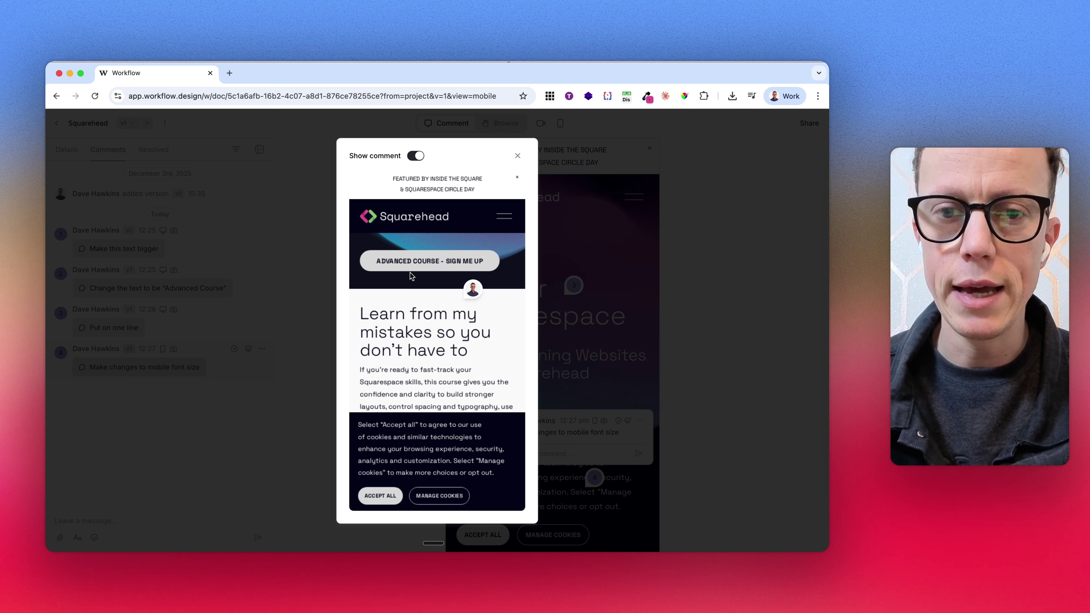
{"action": "left_click", "coordinate": [518, 155]}
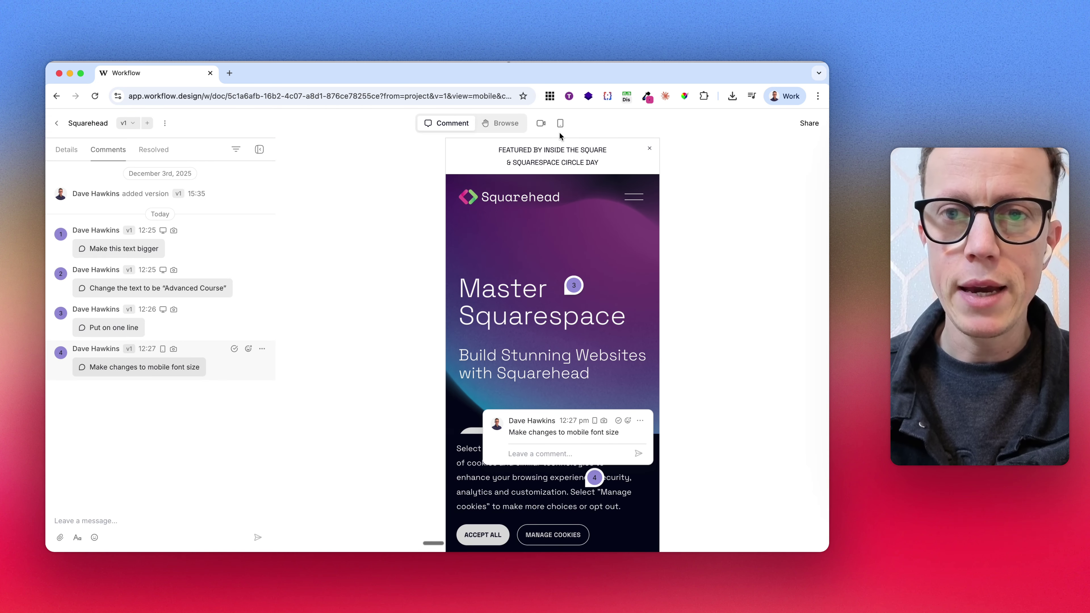
Step: Set the preview back to desktop size and preview the “Put on one line” comment from its pin
{"action": "left_click", "coordinate": [560, 123]}
{"action": "left_click", "coordinate": [562, 149]}
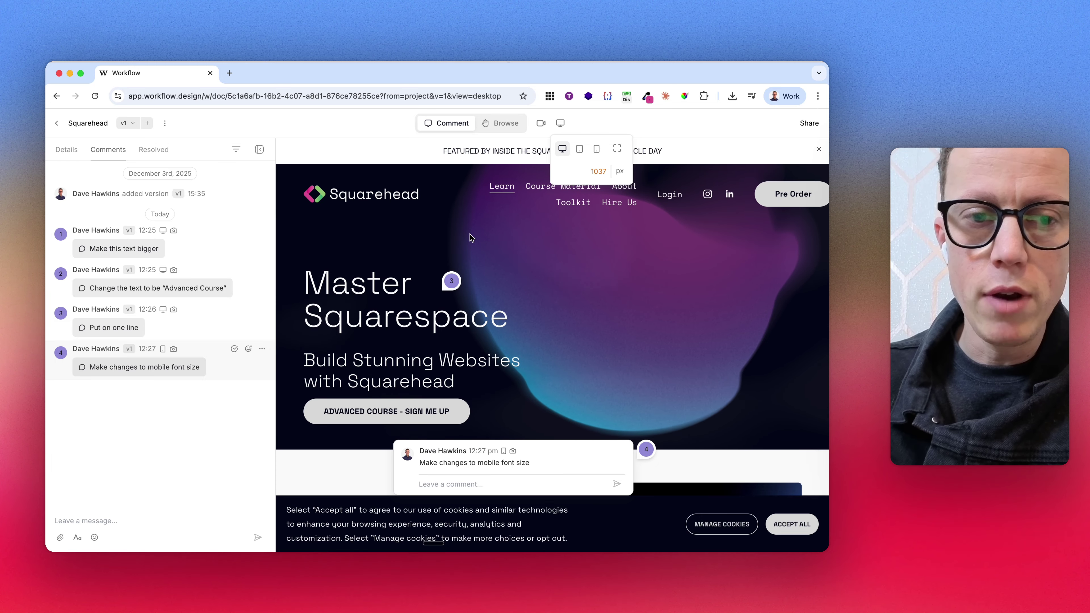
{"action": "mouse_move", "coordinate": [456, 268]}
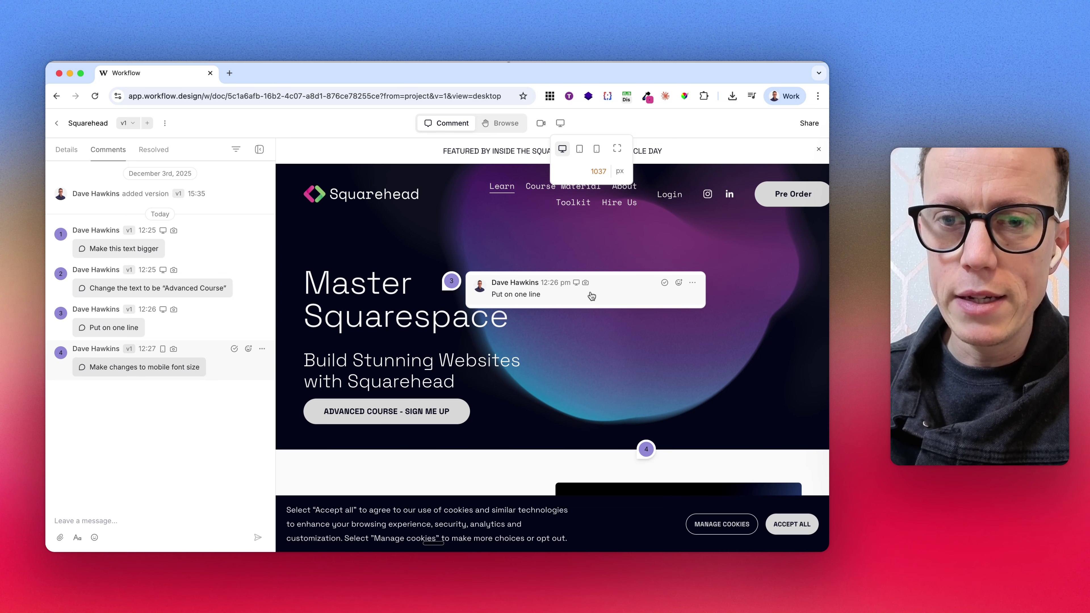
Step: Reply to the “Put on one line” comment from its pin with “Add another comment here”
{"action": "left_click", "coordinate": [692, 283]}
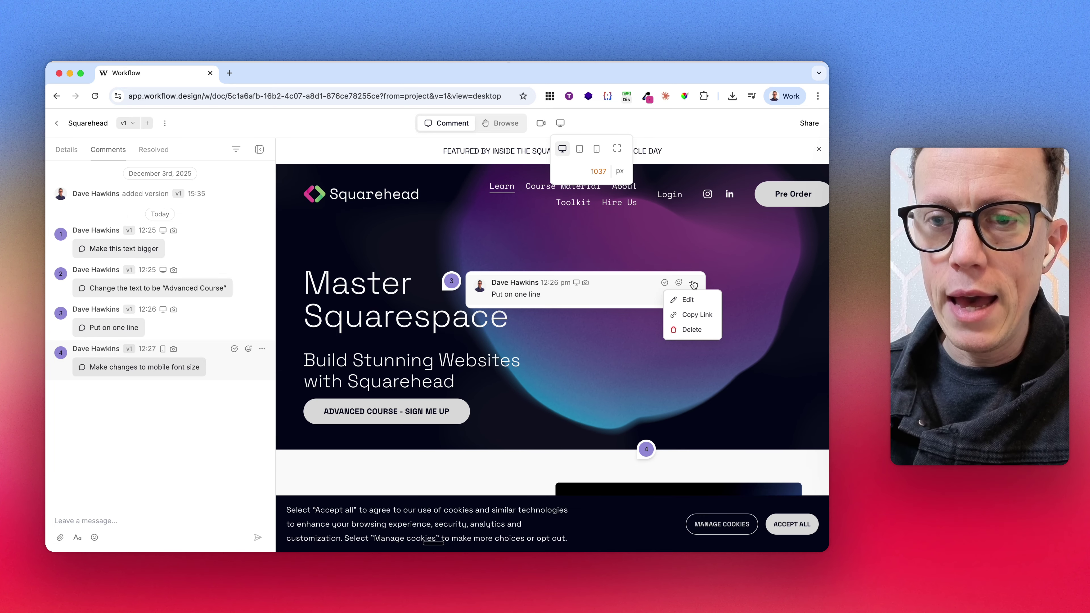
{"action": "left_click", "coordinate": [640, 300]}
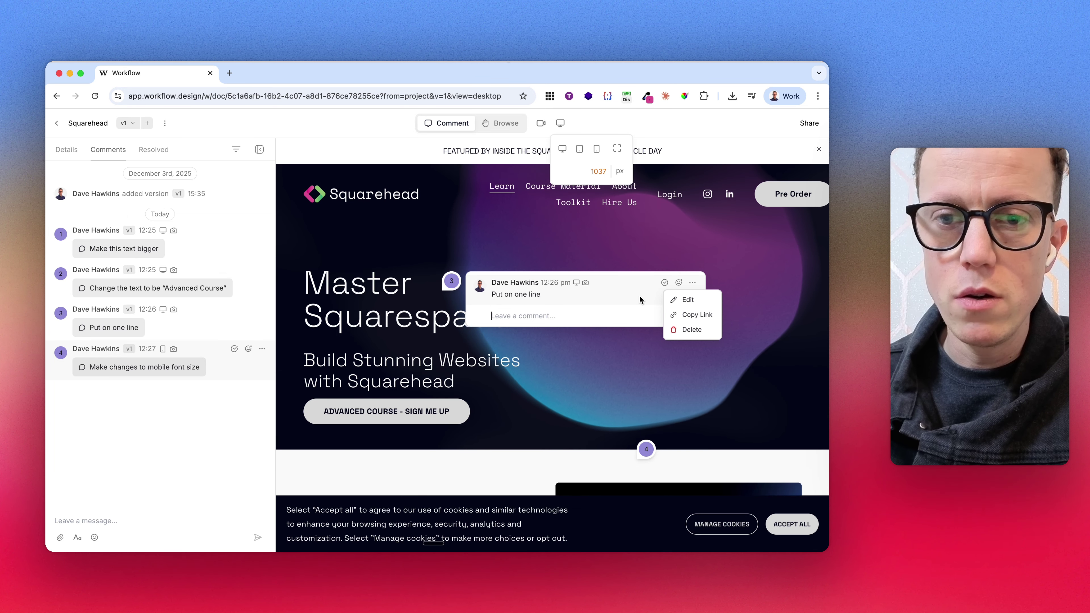
{"action": "left_click", "coordinate": [548, 320]}
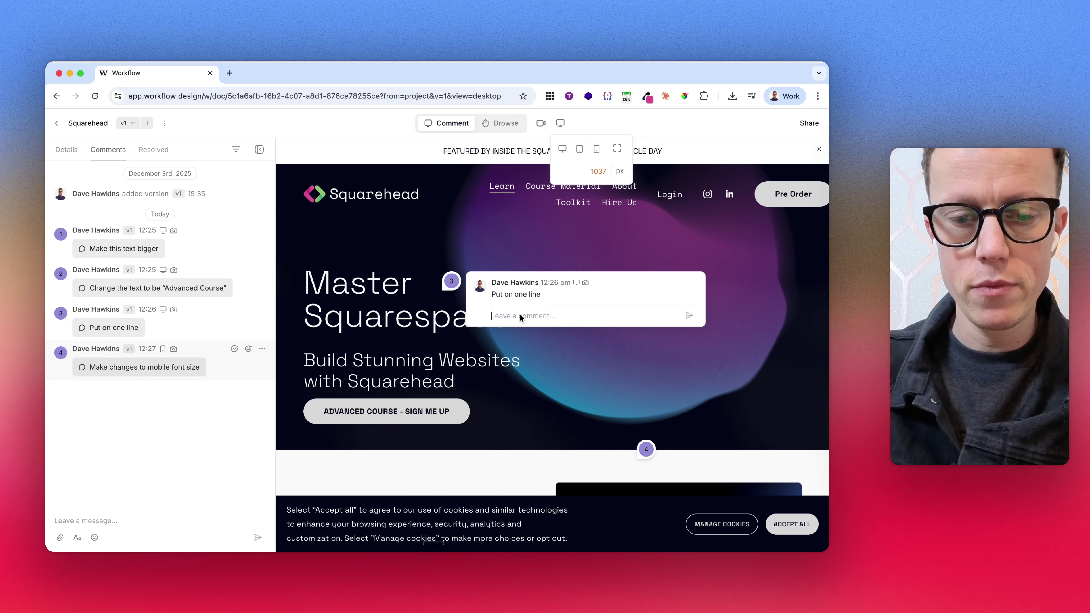
{"action": "type", "text": "Add a n"}
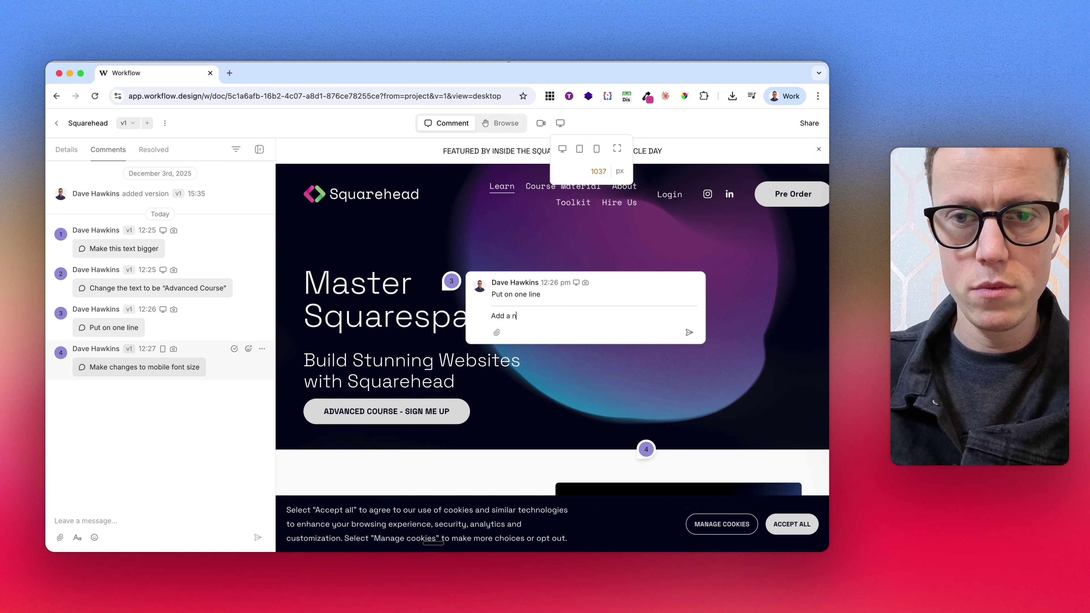
{"action": "key", "text": "BackSpace"}
{"action": "key", "text": "BackSpace"}
{"action": "key", "text": "BackSpace"}
{"action": "key", "text": "BackSpace"}
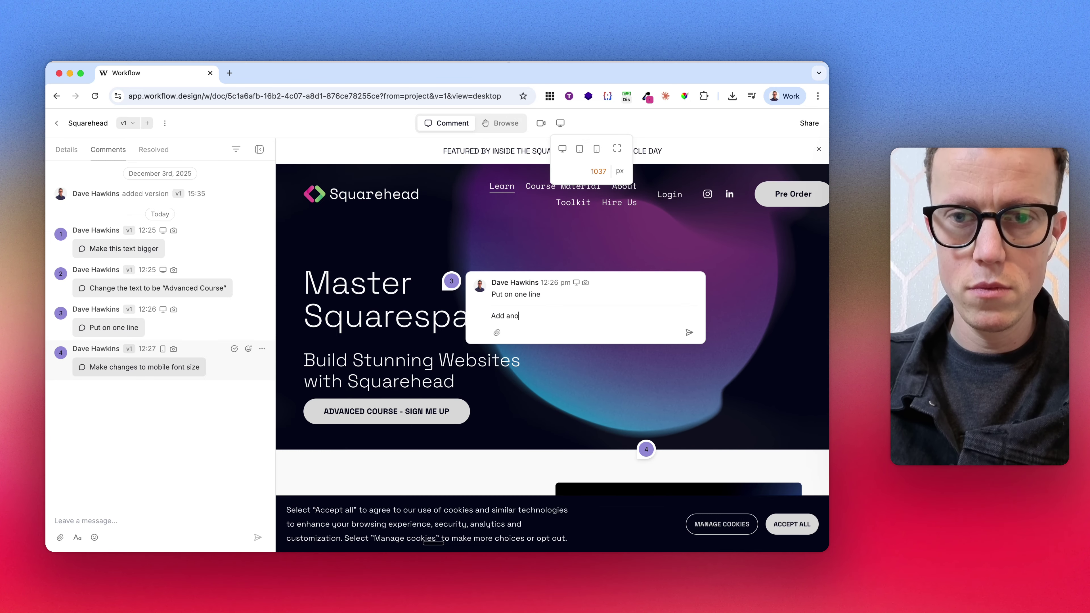
{"action": "type", "text": "ther comment here"}
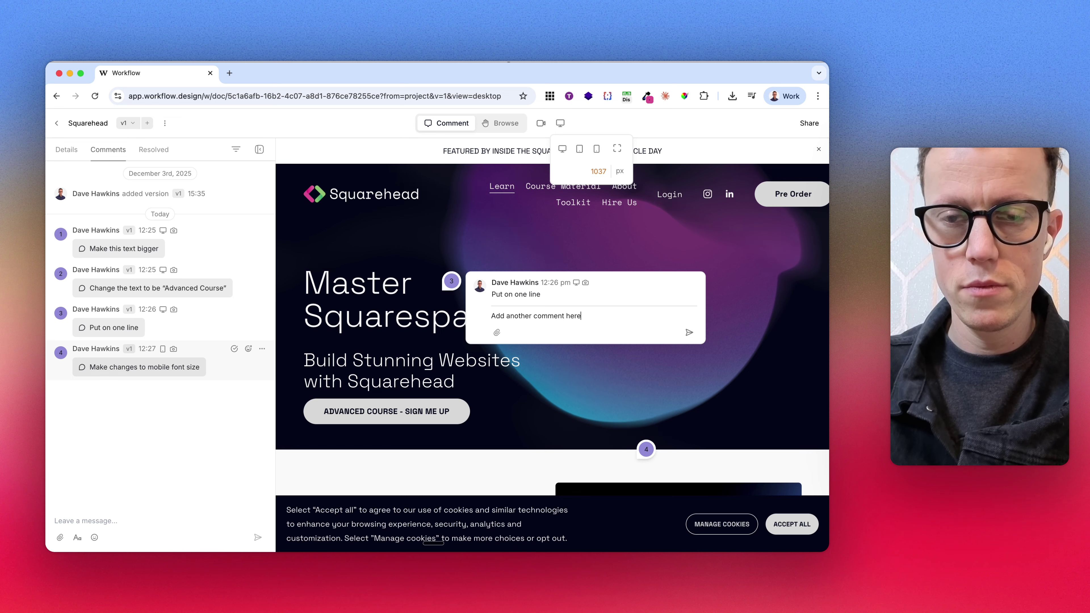
{"action": "key", "text": "Return"}
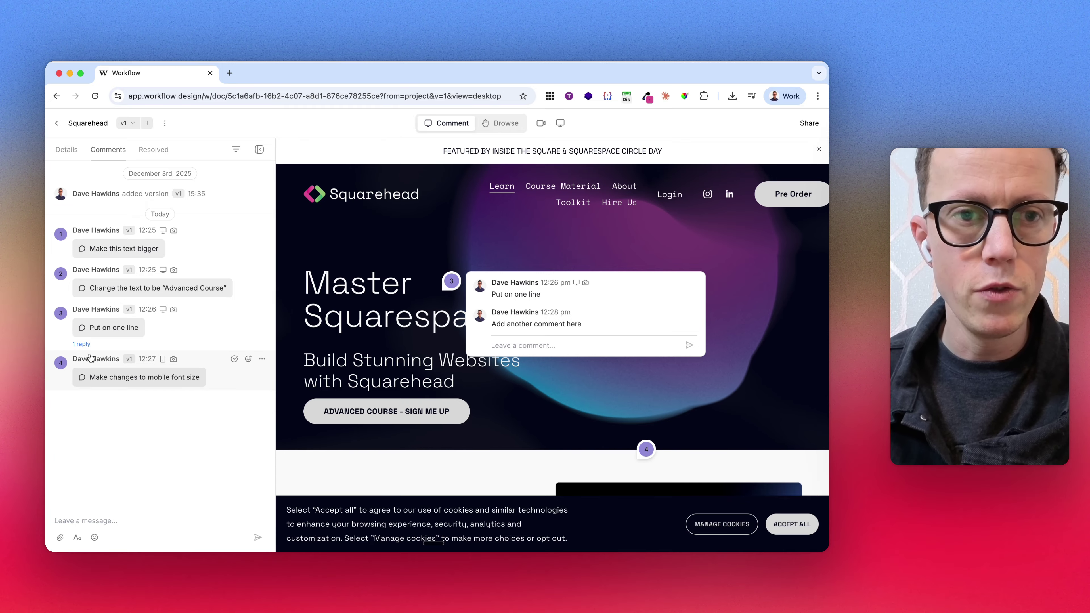
Step: Resolve all four open comments and show the list of resolved comments
{"action": "left_click", "coordinate": [234, 309]}
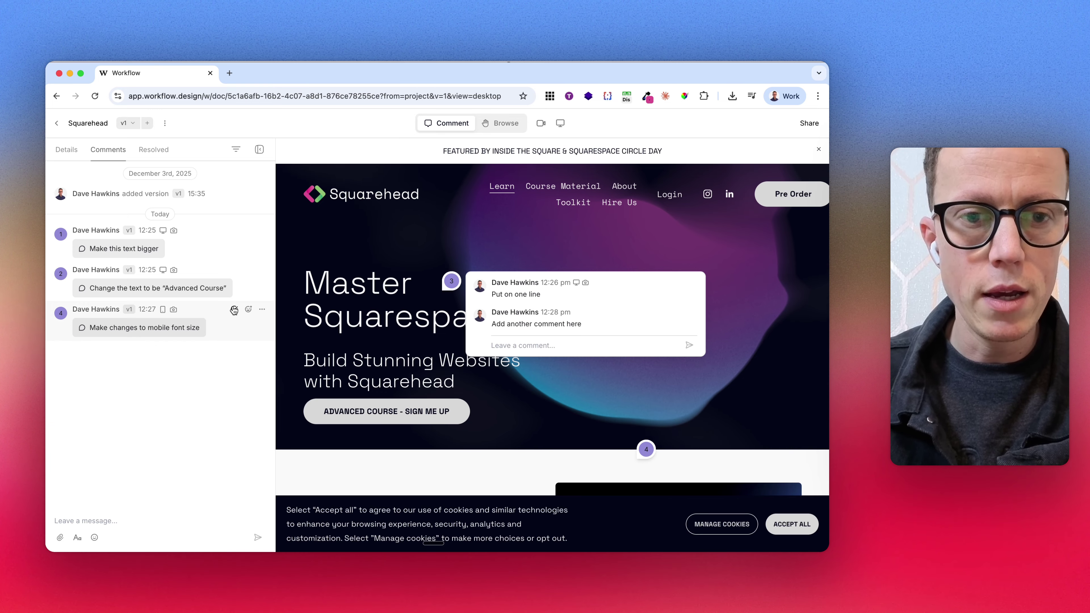
{"action": "left_click", "coordinate": [234, 270]}
{"action": "left_click", "coordinate": [234, 269]}
{"action": "left_click", "coordinate": [234, 231]}
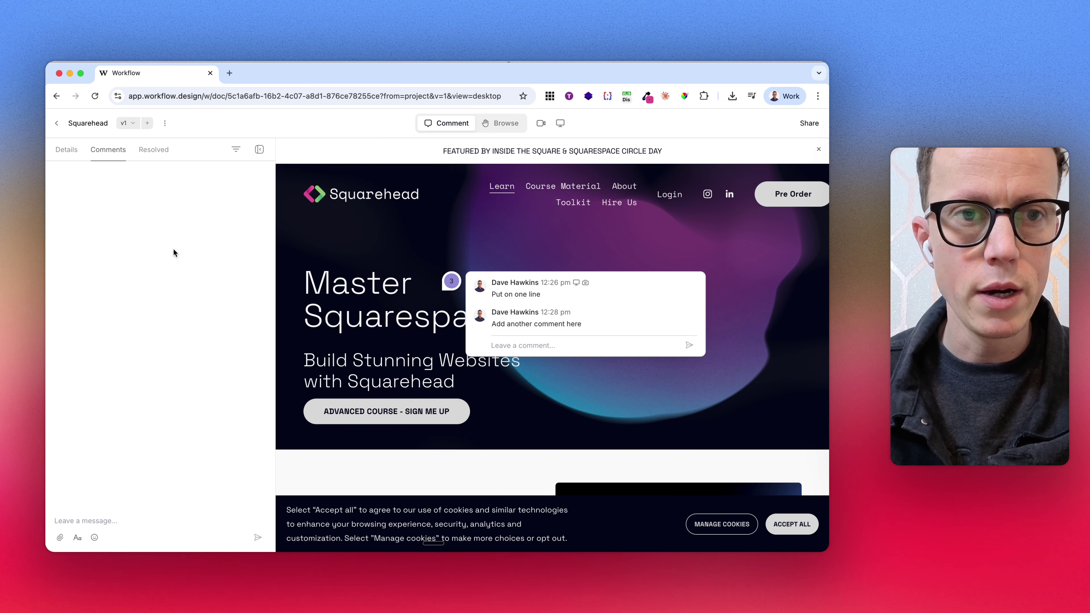
{"action": "left_click", "coordinate": [236, 230]}
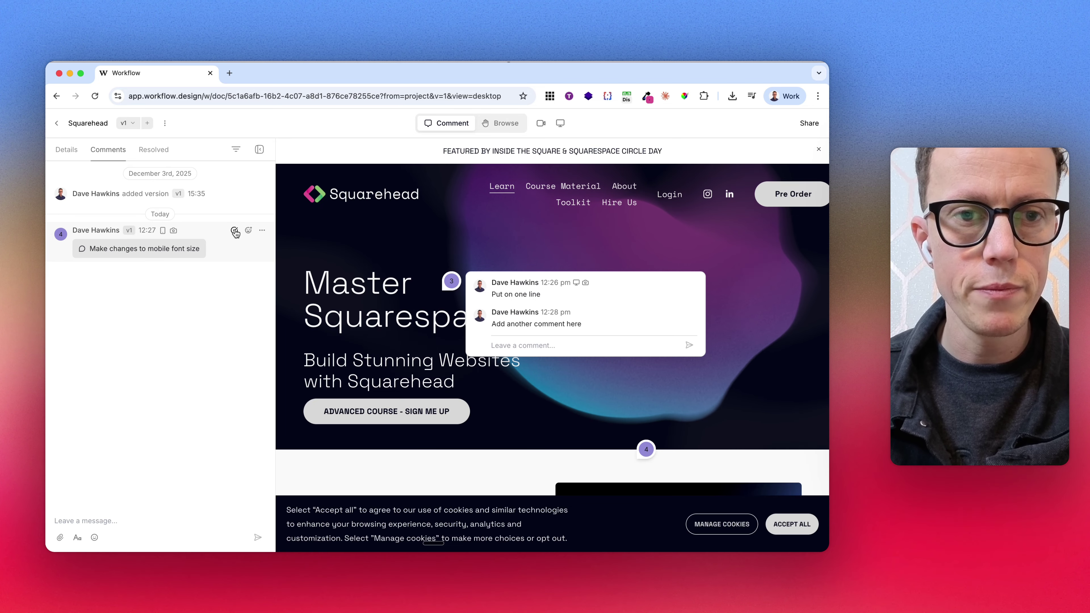
{"action": "left_click", "coordinate": [235, 232]}
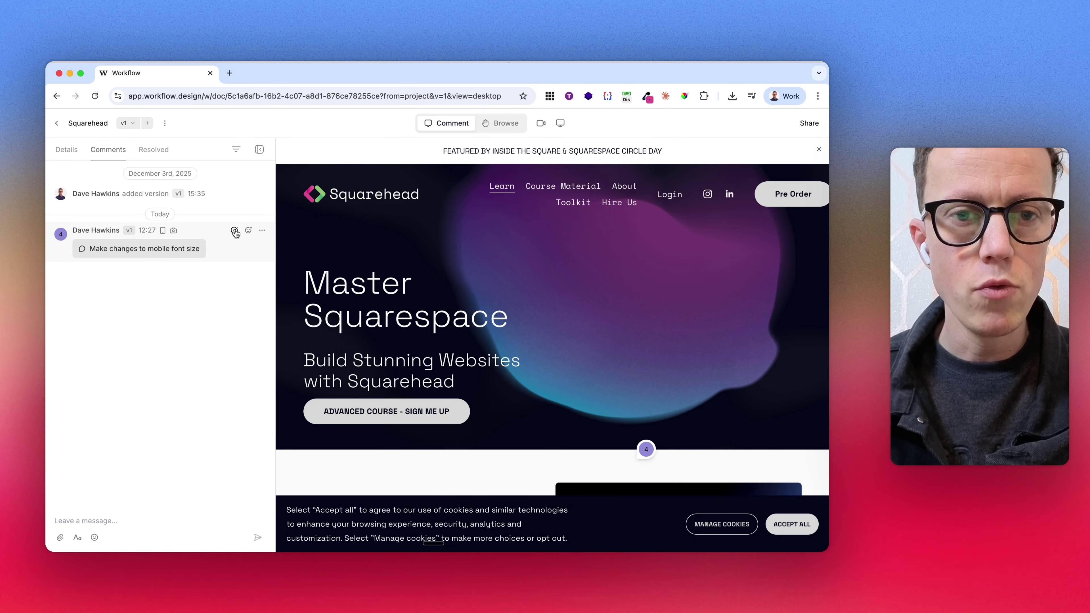
{"action": "left_click", "coordinate": [235, 232]}
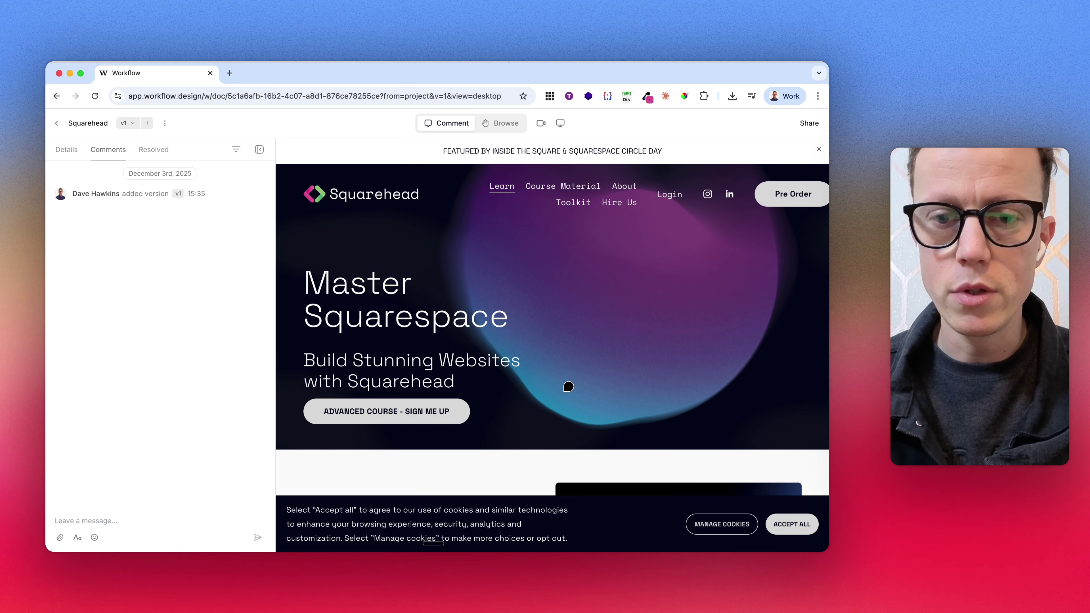
{"action": "left_click", "coordinate": [154, 150]}
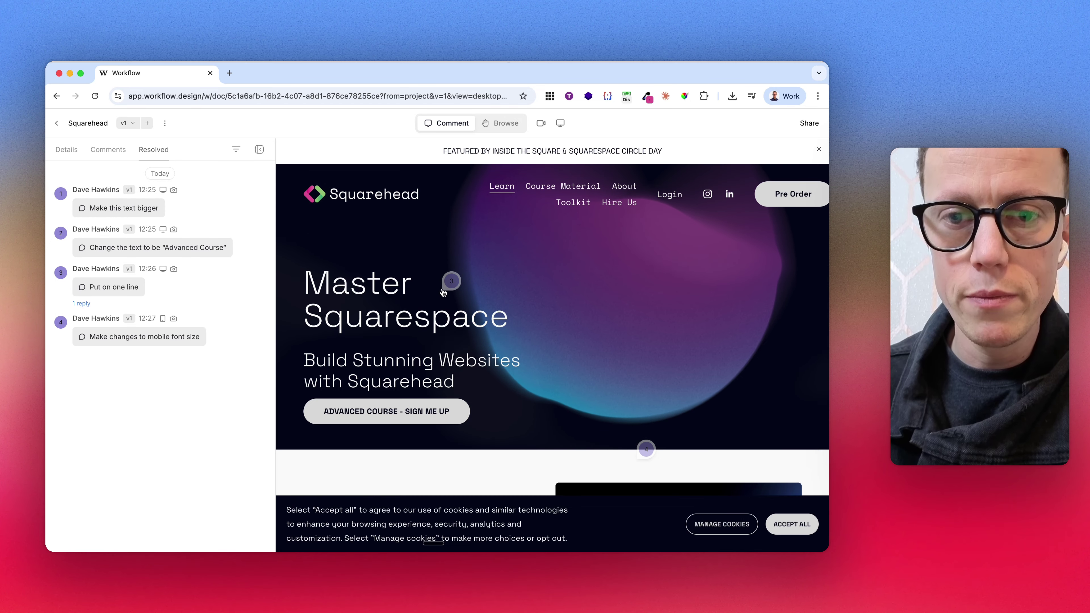
{"action": "mouse_move", "coordinate": [450, 282]}
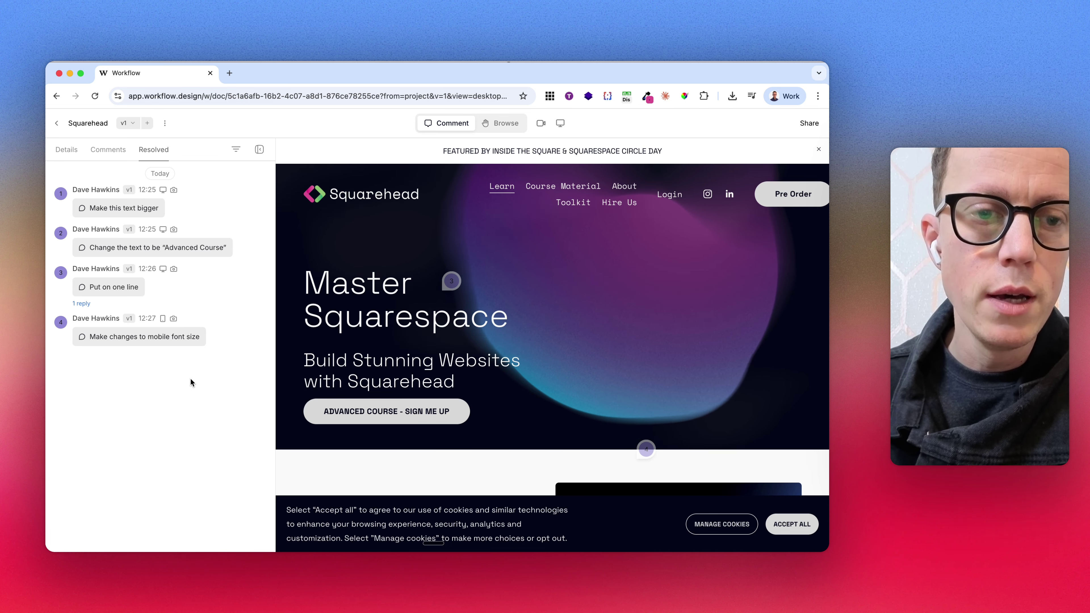
{"action": "left_click", "coordinate": [127, 123]}
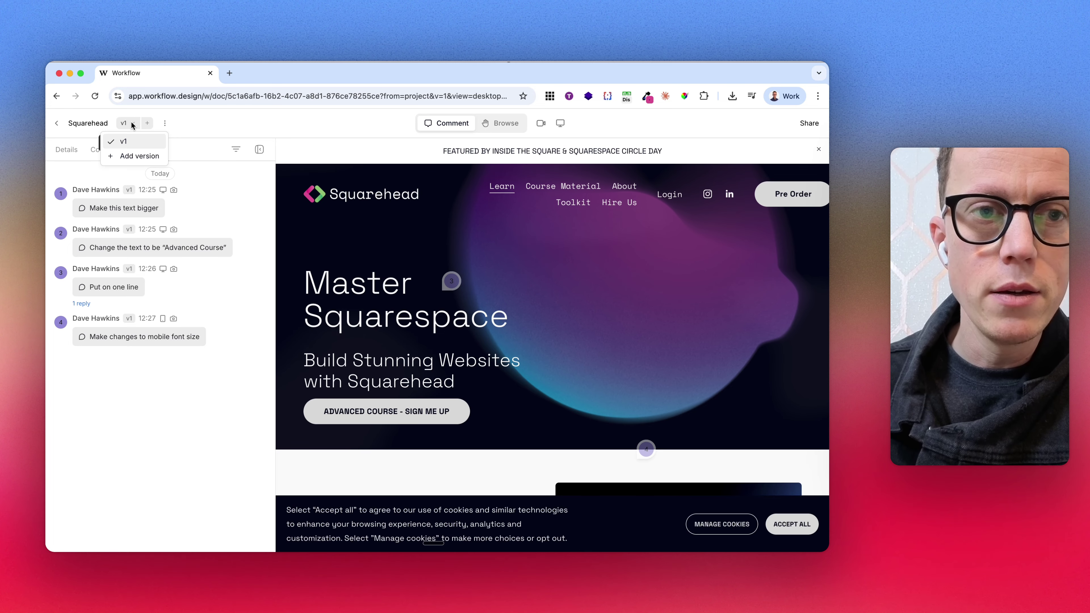
{"action": "left_click", "coordinate": [131, 157]}
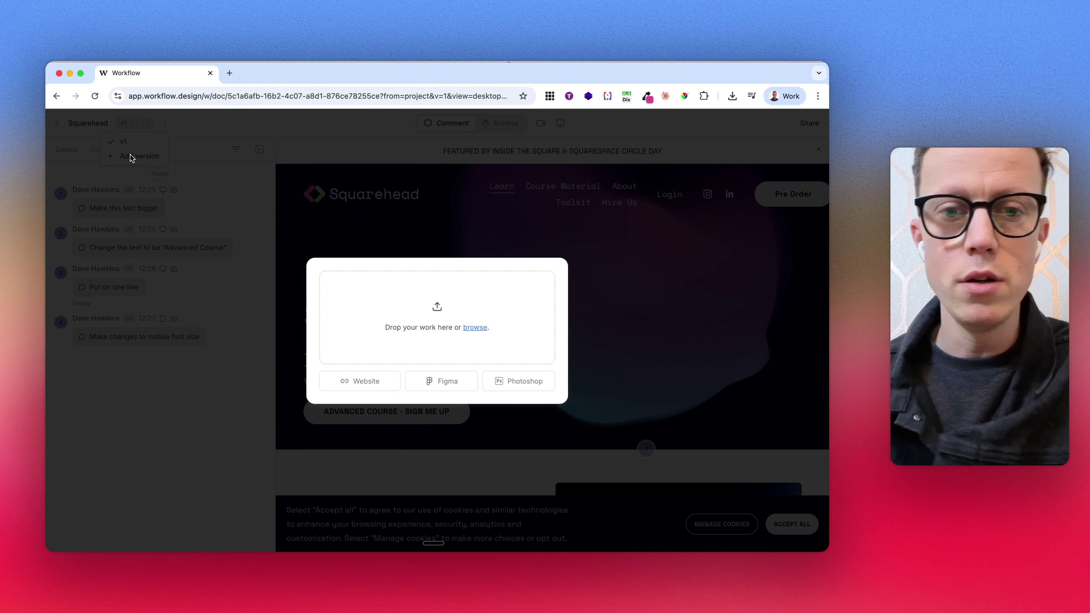
{"action": "left_click", "coordinate": [344, 385]}
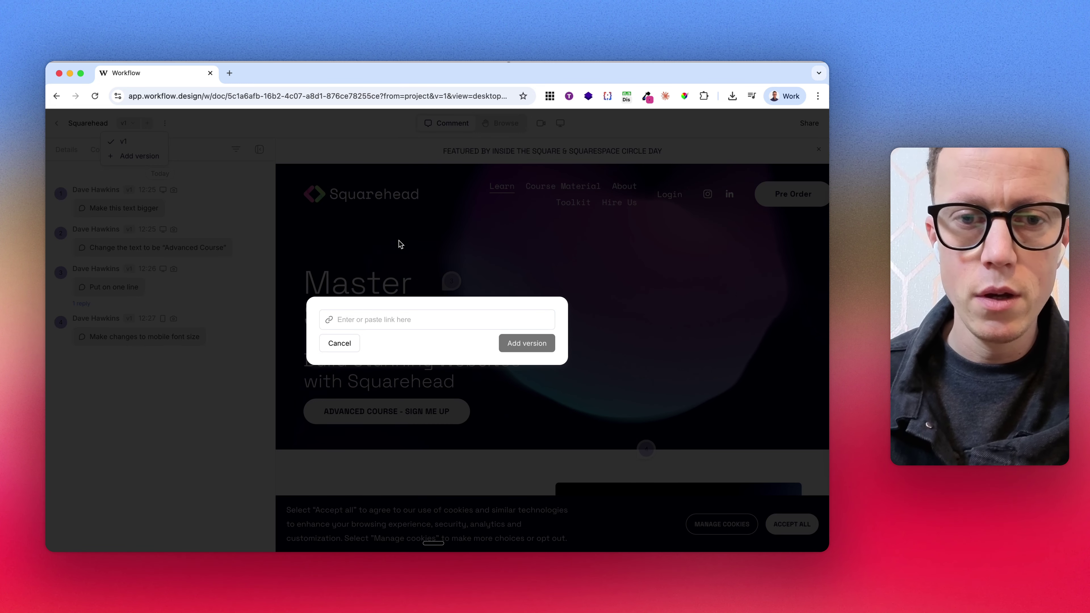
{"action": "type", "text": "squarehead"}
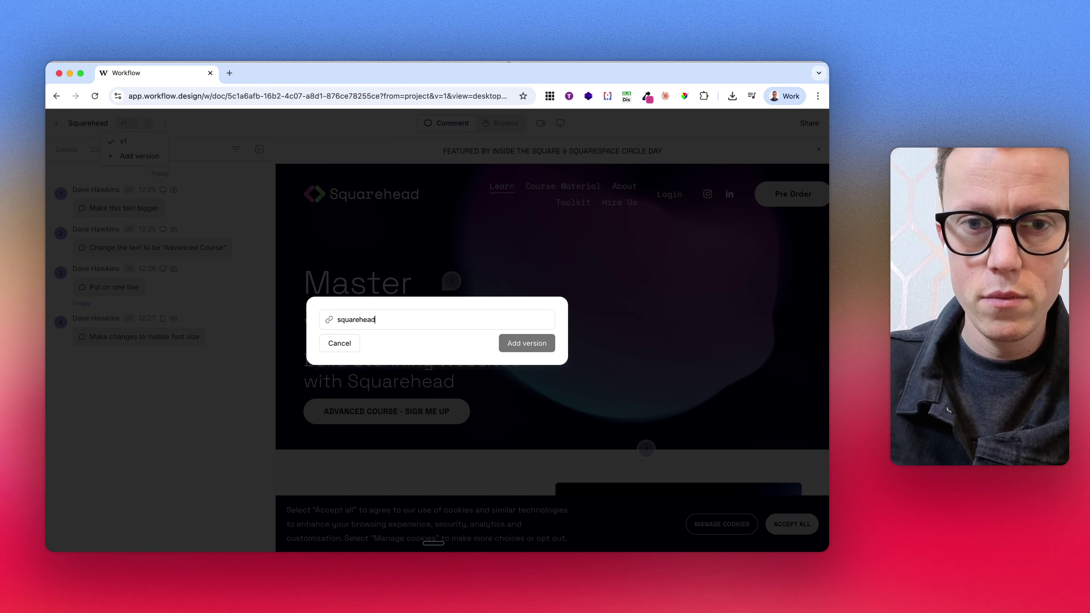
{"action": "type", "text": ".sqaurespace"}
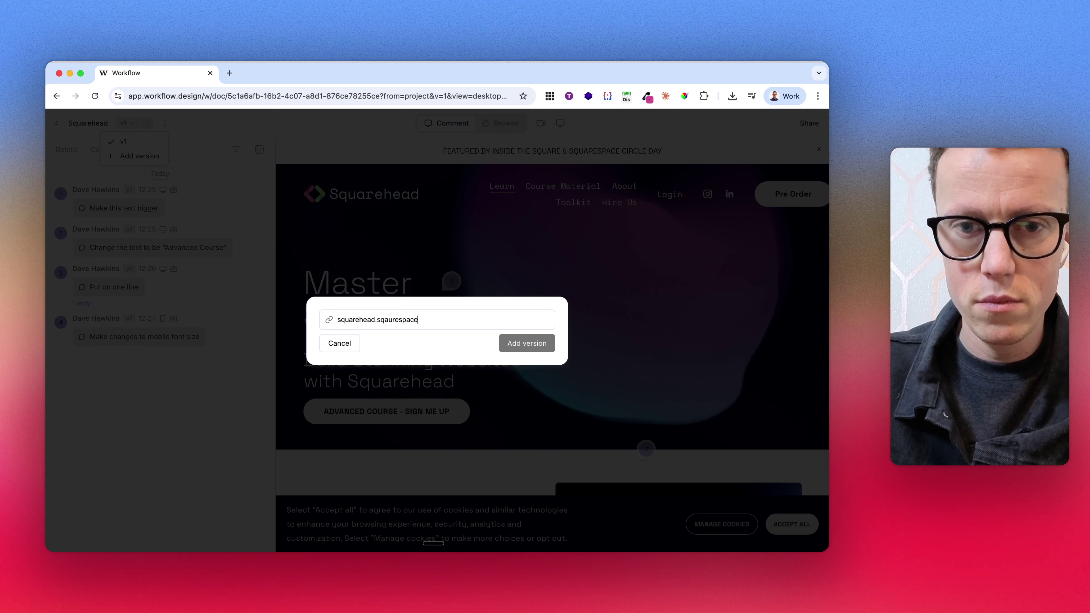
{"action": "type", "text": "uarespace."}
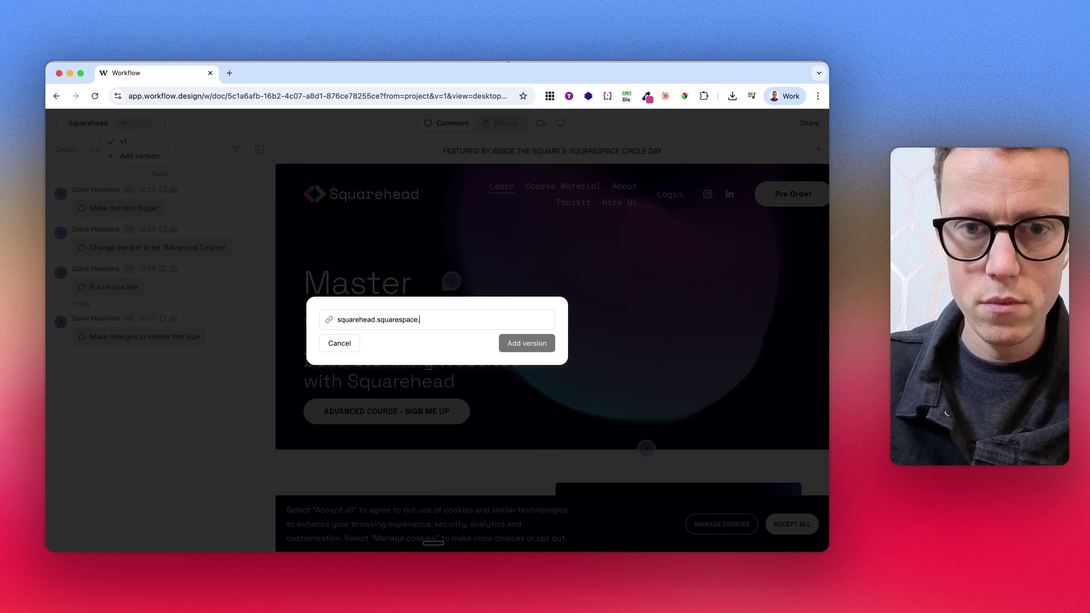
{"action": "type", "text": "com"}
{"action": "key", "text": "super+a"}
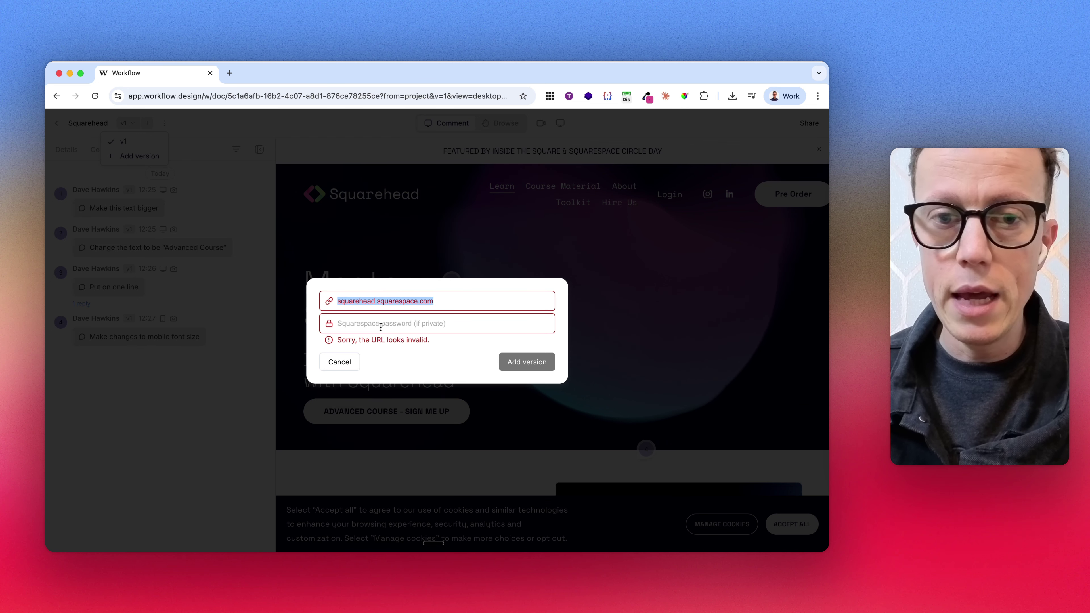
{"action": "key", "text": "Left"}
{"action": "type", "text": "https://"}
{"action": "key", "text": "Return"}
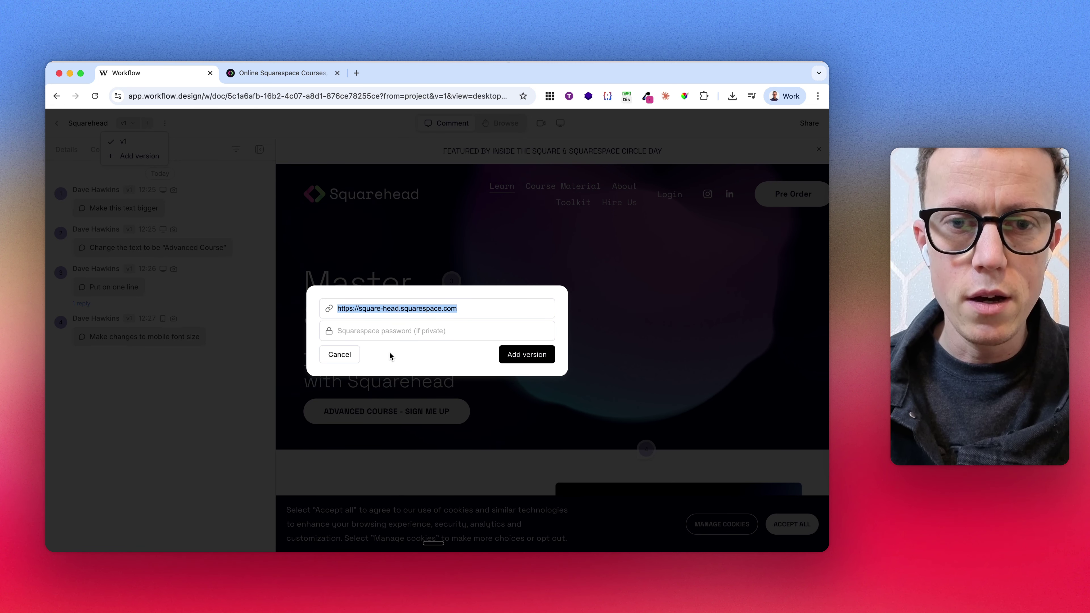
{"action": "left_click", "coordinate": [480, 309]}
{"action": "triple_click", "coordinate": [490, 308]}
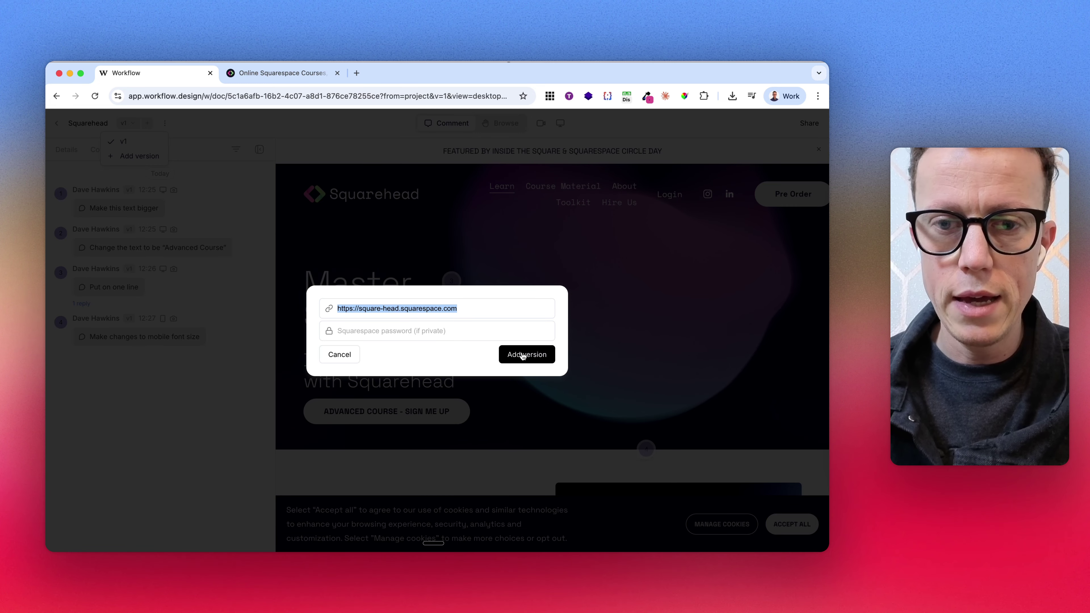
{"action": "left_click", "coordinate": [527, 354]}
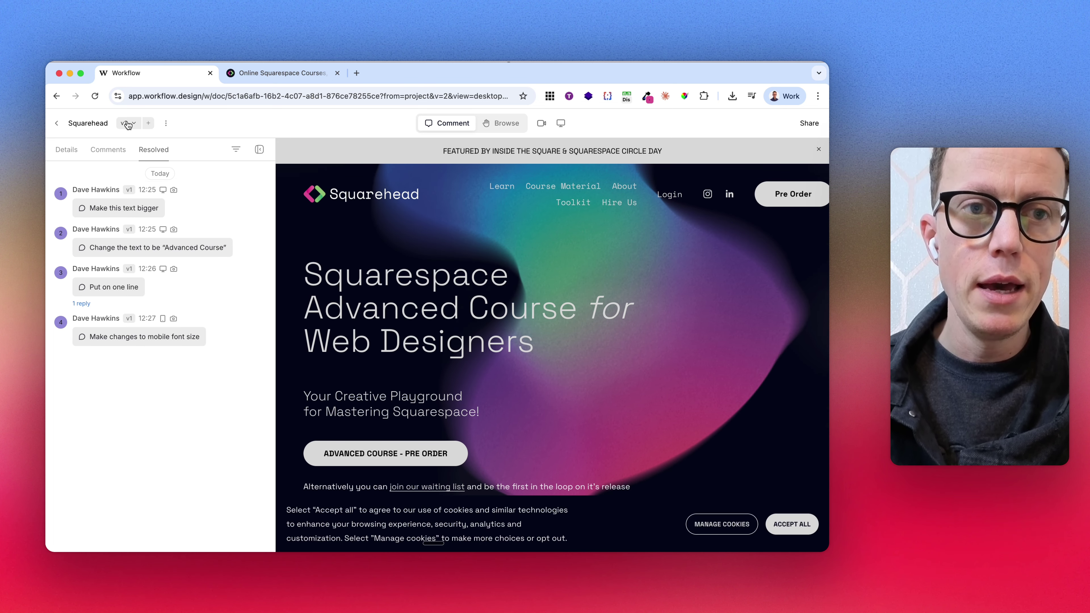
Step: Pin the comment “Love it!” above the “Squarespace Advanced Course for Web Designers” heading on version v2
{"action": "left_click", "coordinate": [445, 263]}
{"action": "type", "text": "L"}
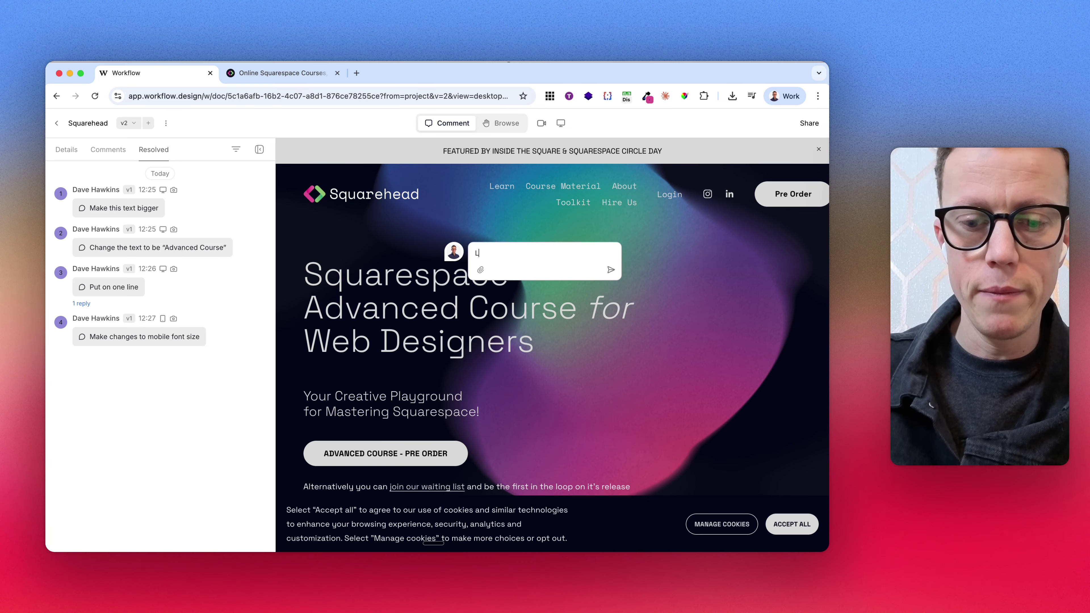
{"action": "type", "text": "ove it!"}
{"action": "left_click", "coordinate": [610, 270]}
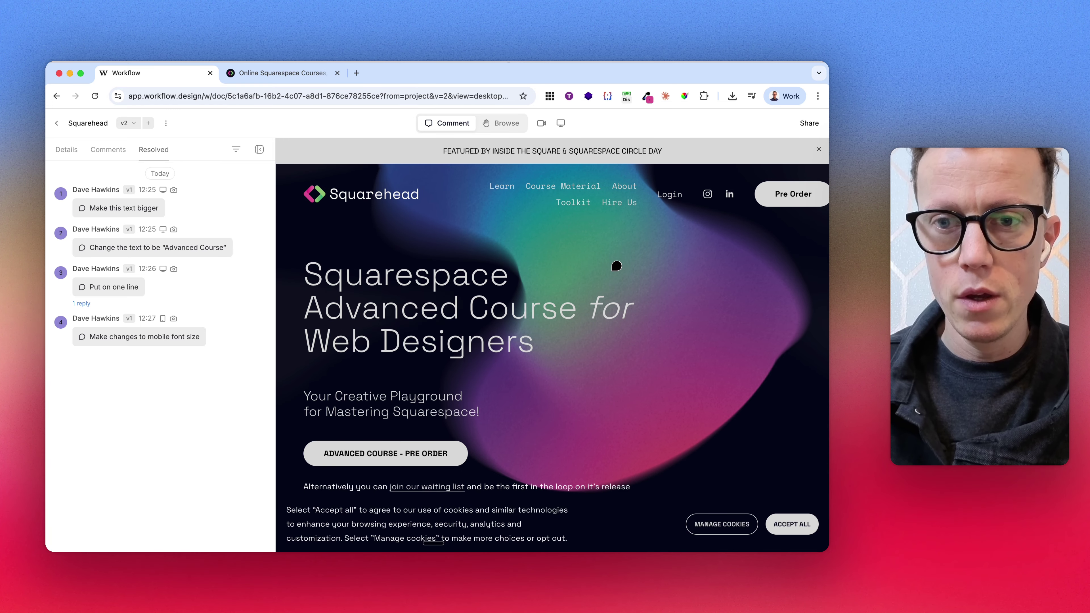
Step: Resolve the “Love it!” comment and show the resolved comments again
{"action": "left_click", "coordinate": [114, 151]}
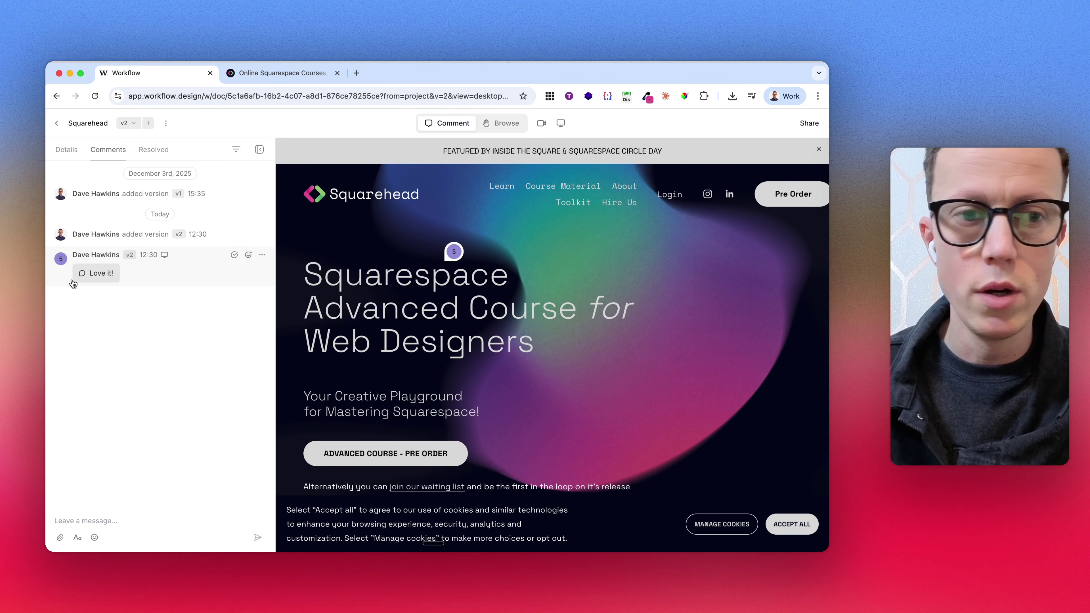
{"action": "left_click", "coordinate": [234, 254]}
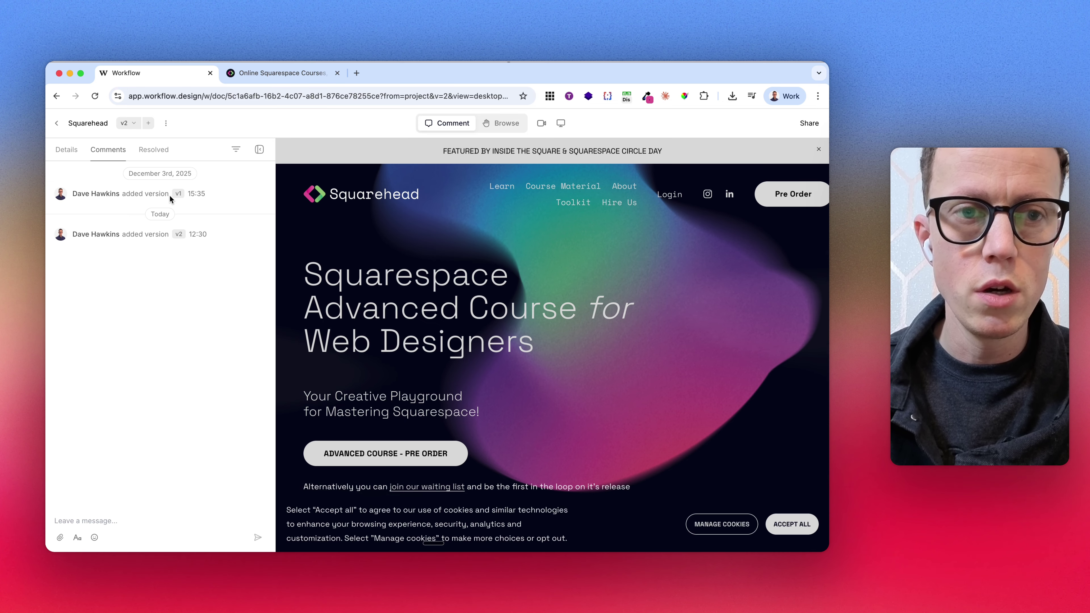
{"action": "left_click", "coordinate": [155, 150]}
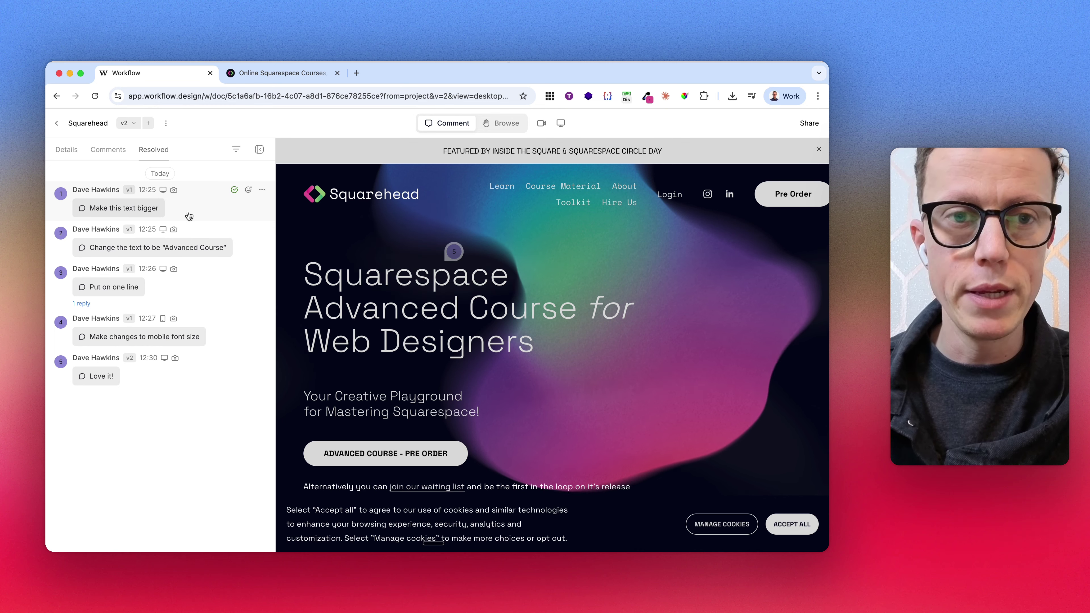
Step: Check who has access in the task's sharing options and close them
{"action": "left_click", "coordinate": [810, 123]}
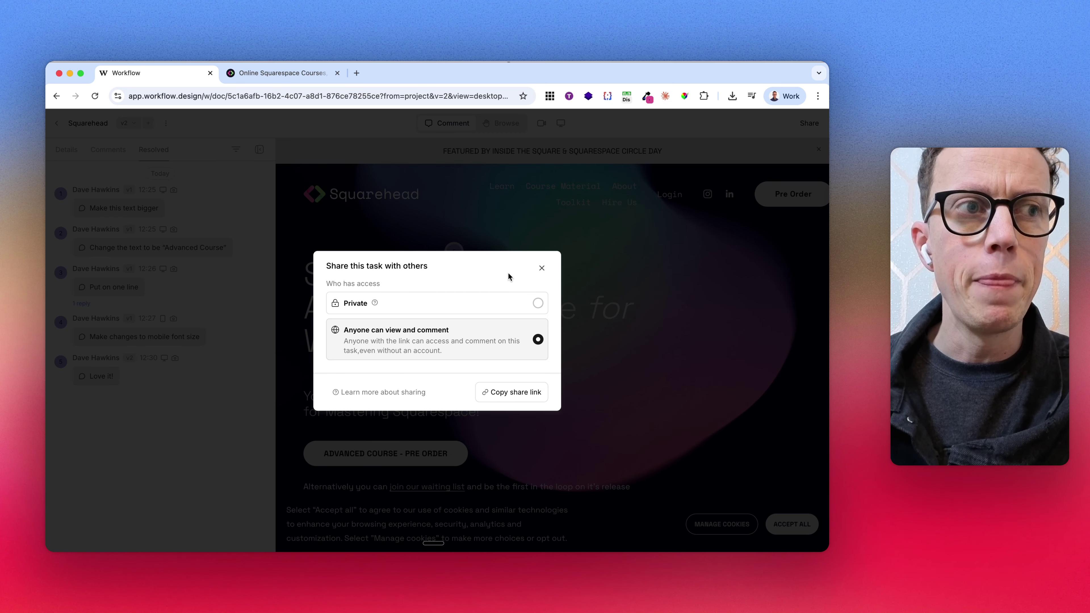
{"action": "left_click", "coordinate": [541, 269]}
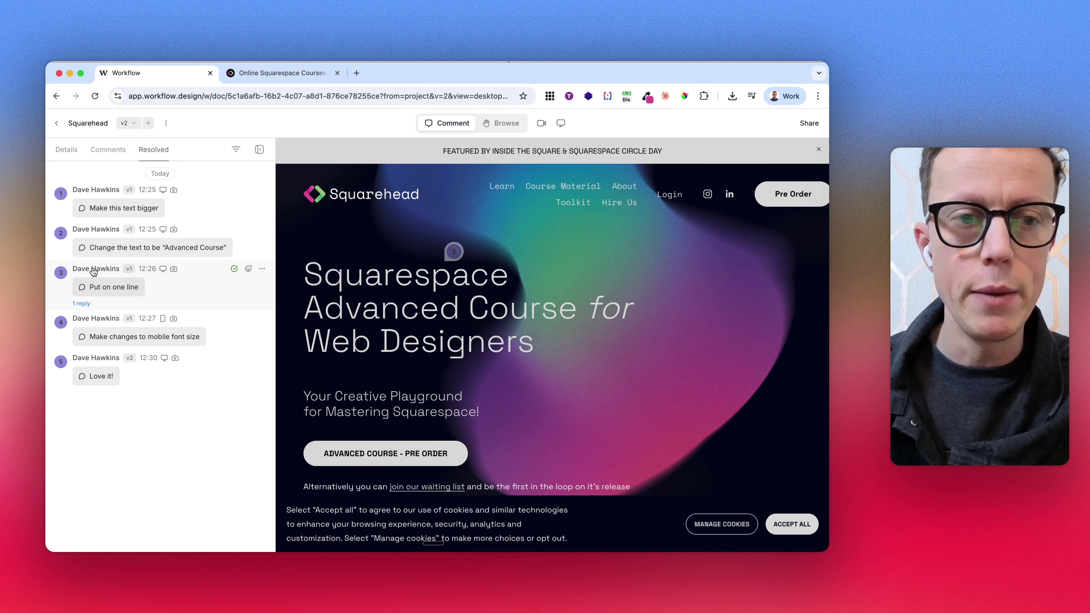